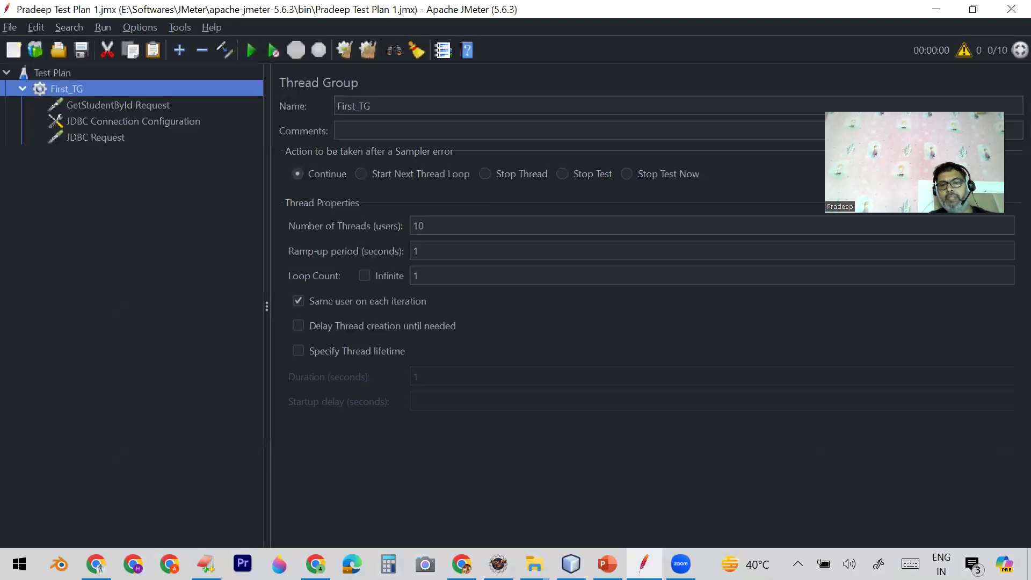
# Switch to the PowerPoint slide show and view the Listeners slides on View Results in Table and View Results Tree
pyautogui.hotkey('alt', 'Tab')
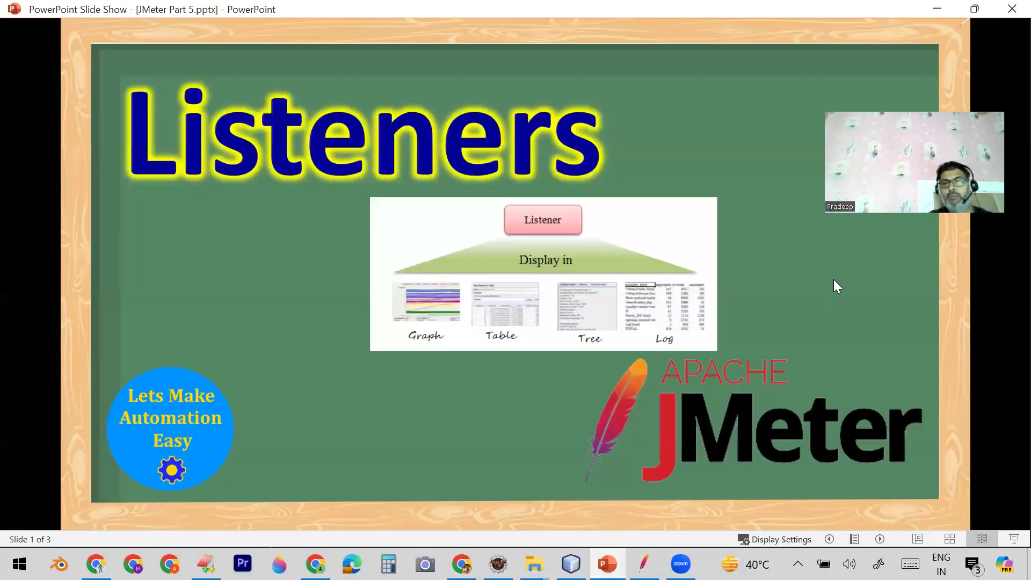
pyautogui.click(795, 316)
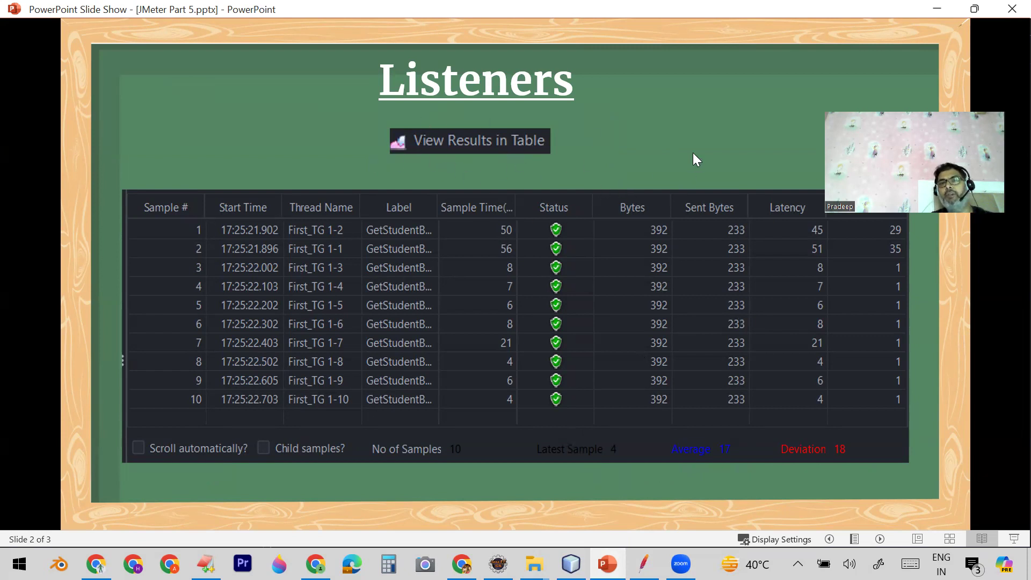
pyautogui.press('Right')
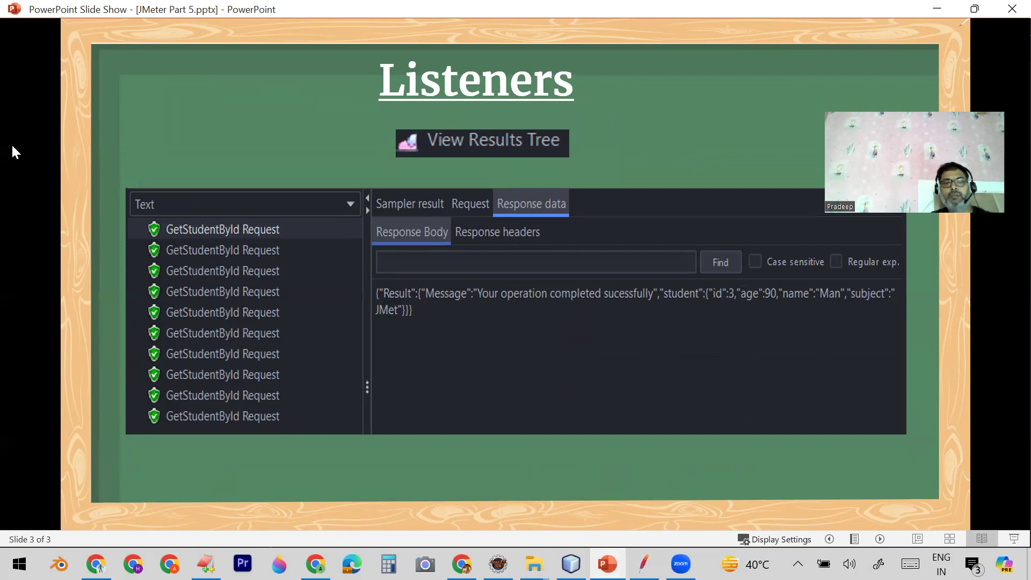
# Switch back to JMeter and review the GetStudentById Request, JDBC Request, JDBC Connection Configuration and First_TG settings
pyautogui.hotkey('alt', 'Tab')
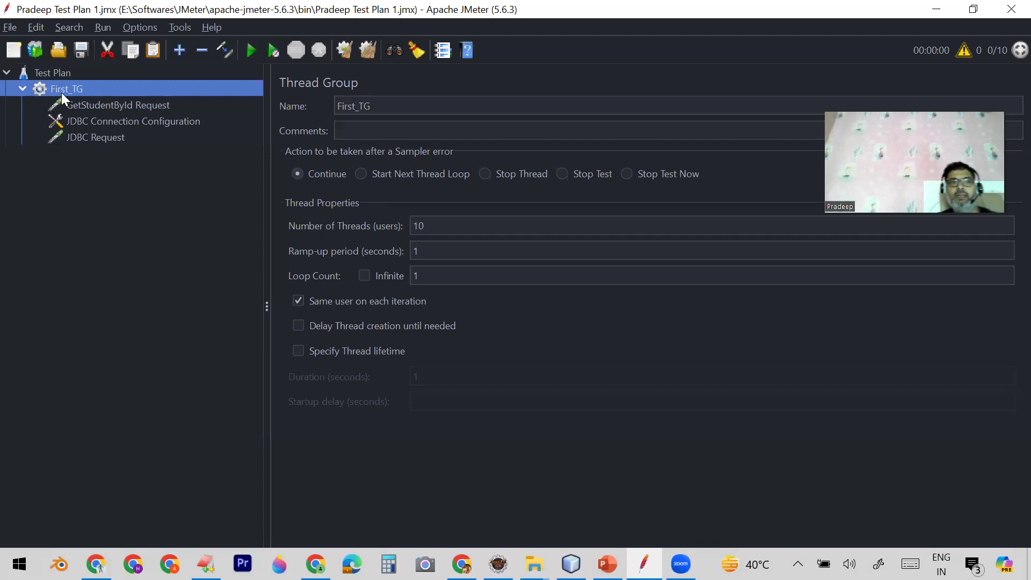
pyautogui.click(73, 104)
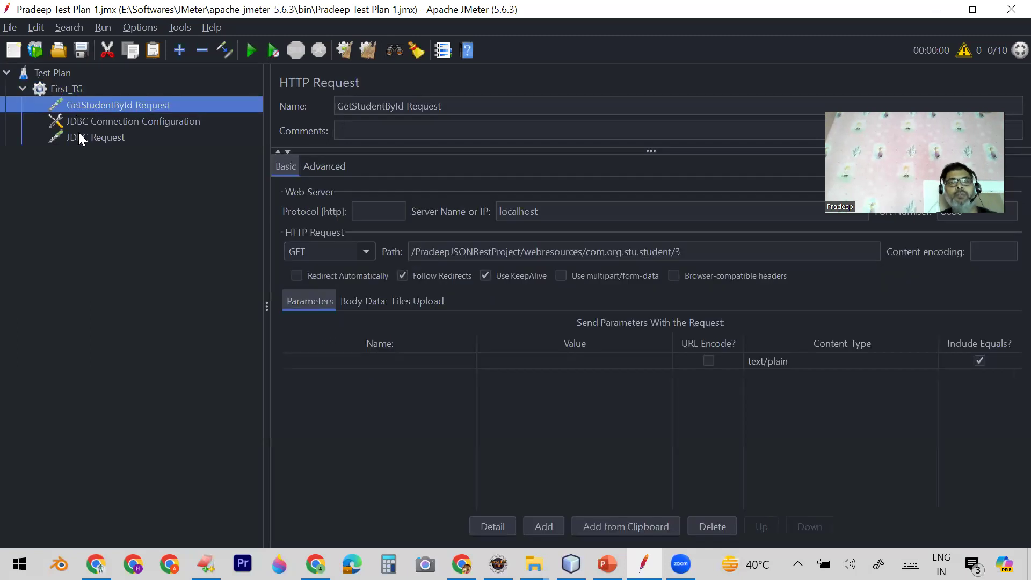
pyautogui.click(79, 138)
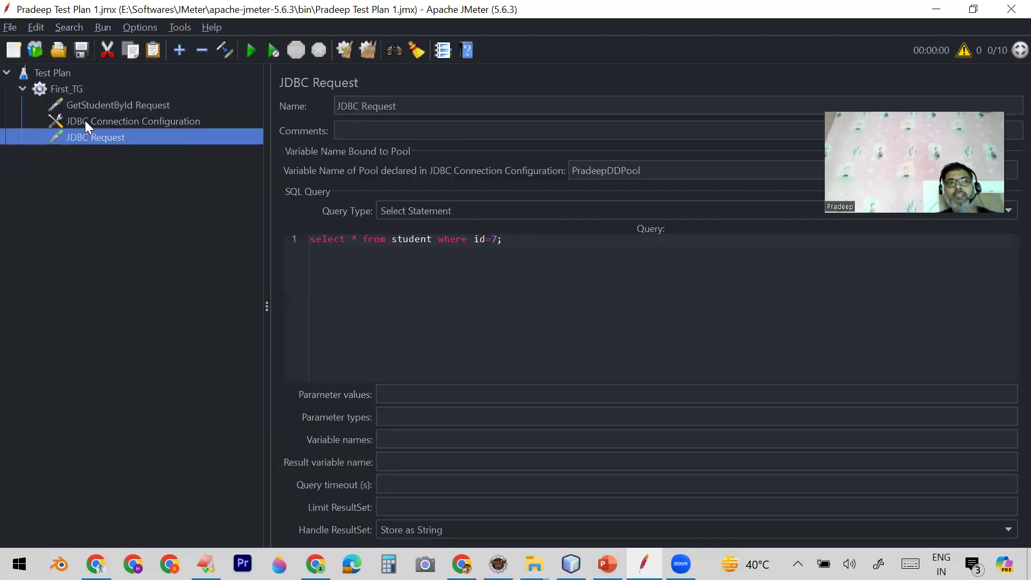
pyautogui.click(84, 123)
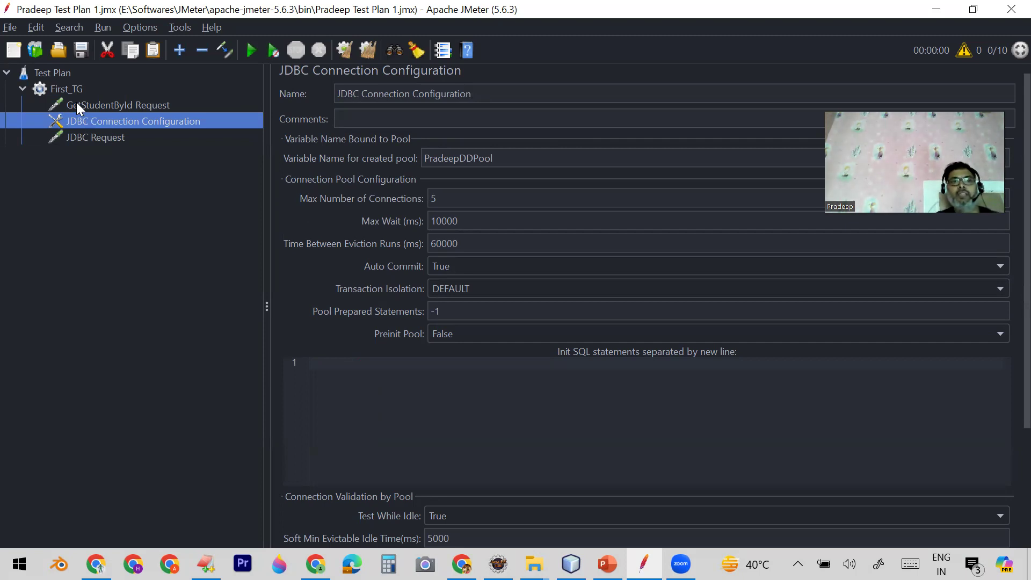
pyautogui.click(77, 104)
pyautogui.click(83, 136)
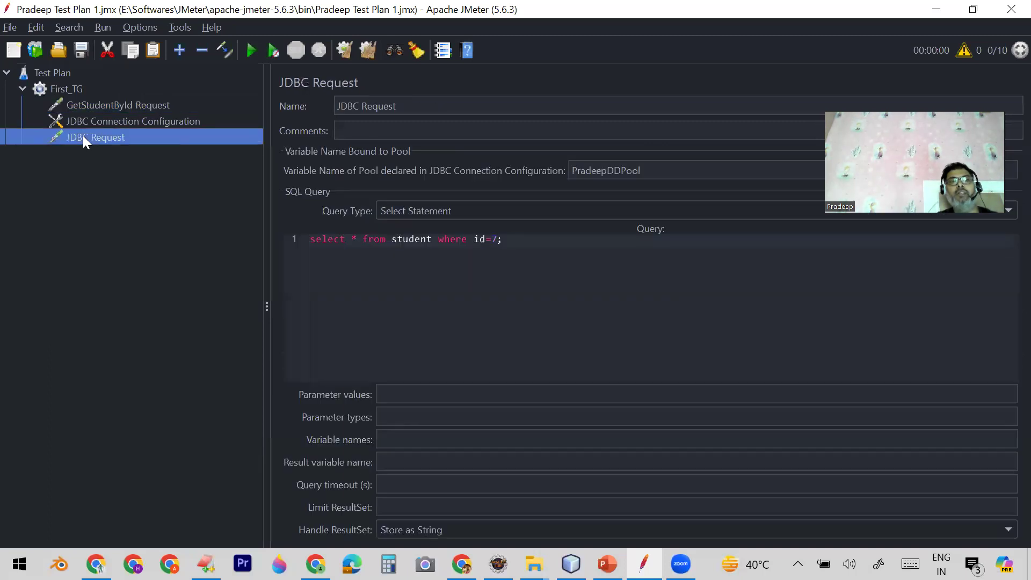
pyautogui.click(70, 89)
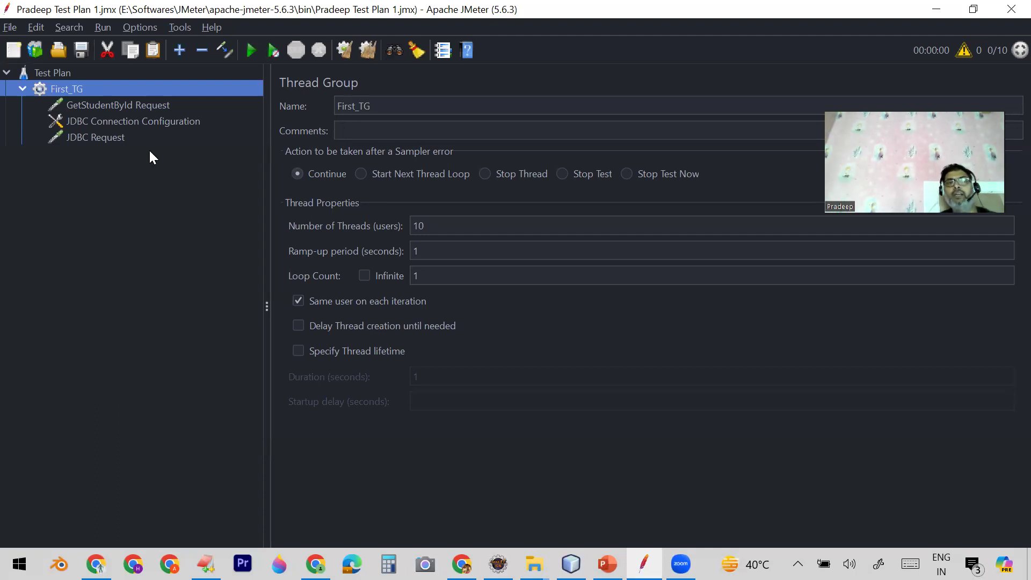
# Add a View Results Tree listener to the Test Plan
pyautogui.rightClick(81, 85)
pyautogui.moveTo(145, 89)
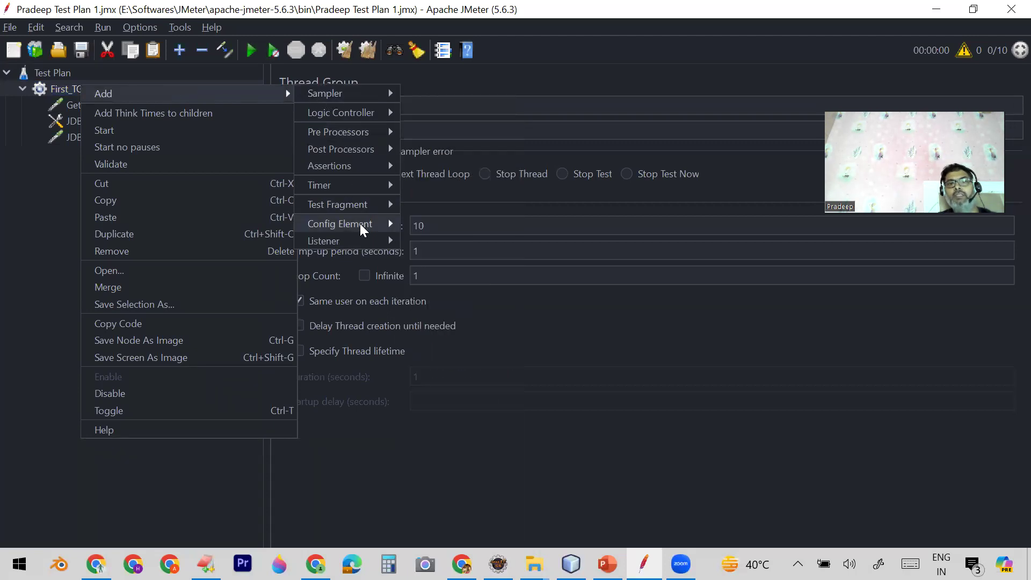
pyautogui.click(56, 73)
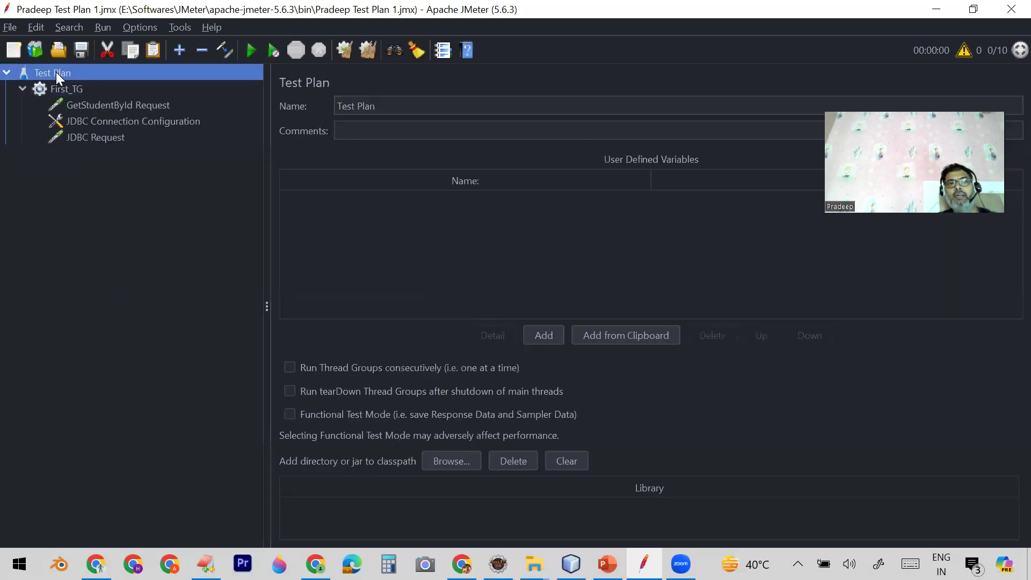
pyautogui.rightClick(56, 72)
pyautogui.moveTo(181, 80)
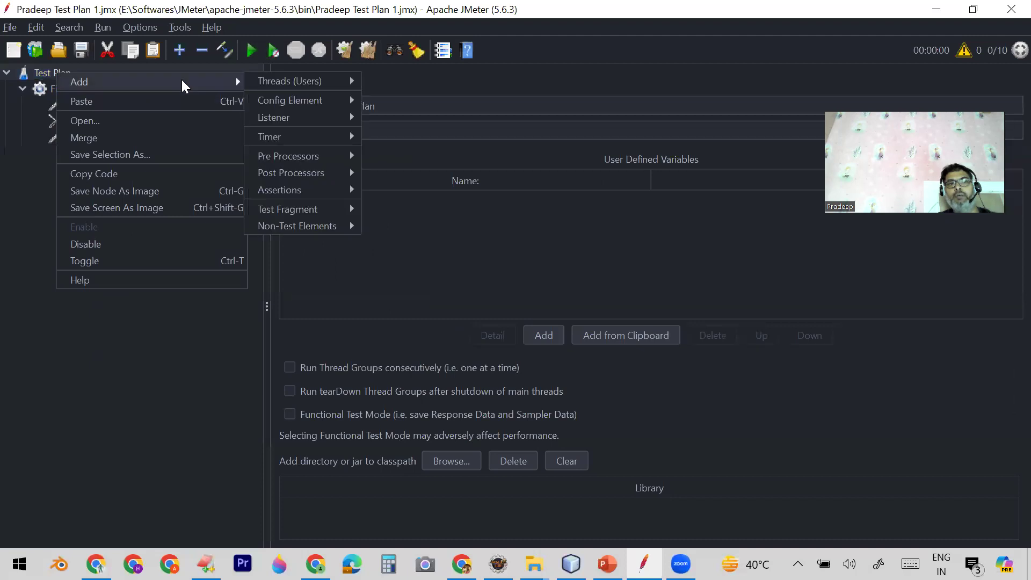
pyautogui.moveTo(327, 115)
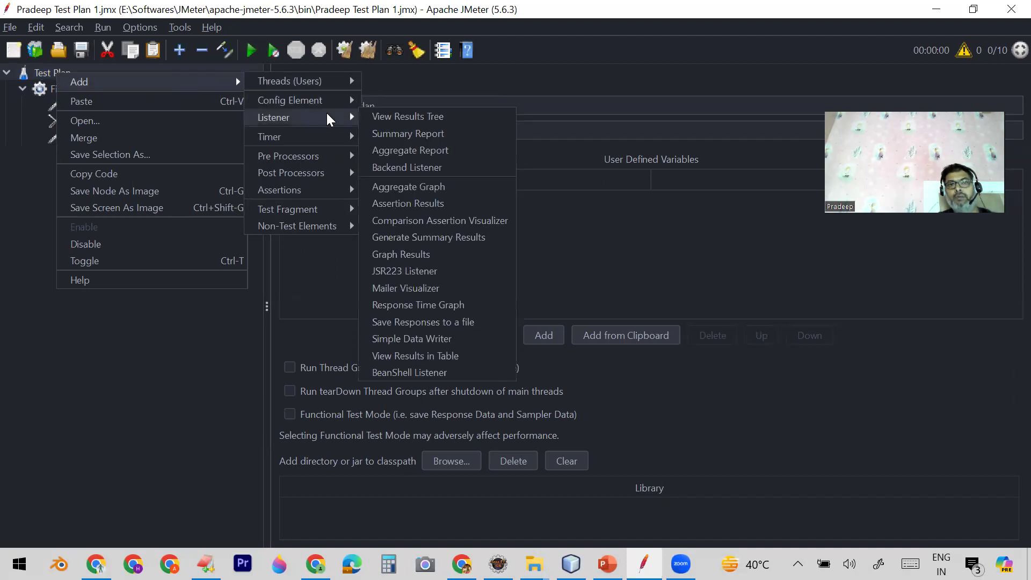
pyautogui.click(393, 116)
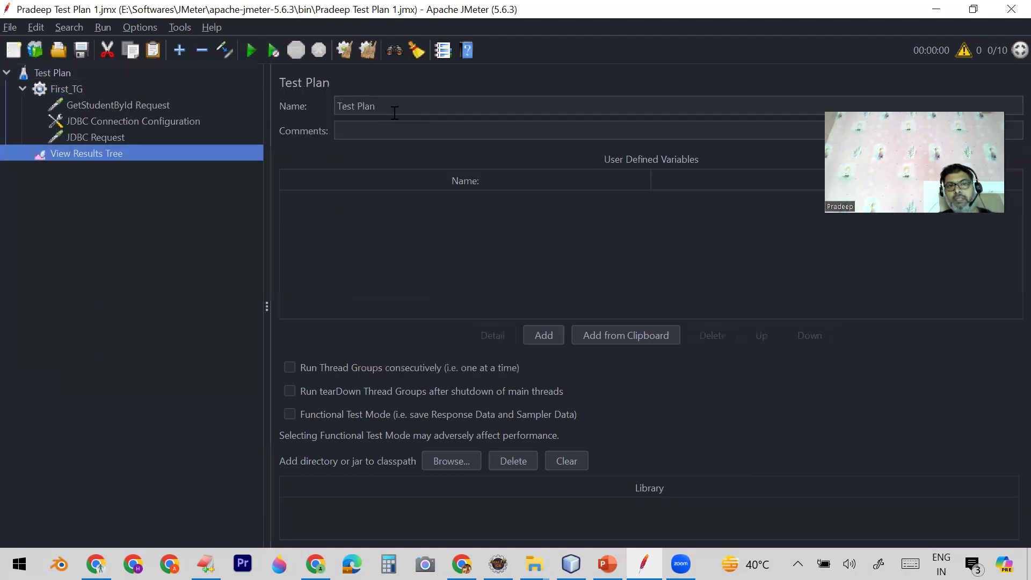
# Add a View Results in Table listener to the Test Plan
pyautogui.rightClick(53, 71)
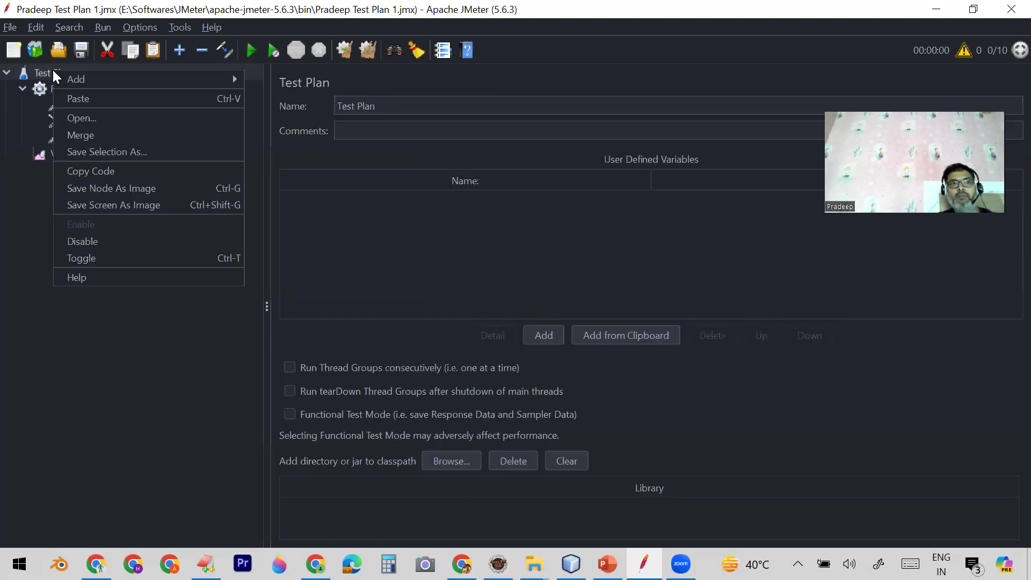
pyautogui.moveTo(133, 79)
pyautogui.moveTo(321, 81)
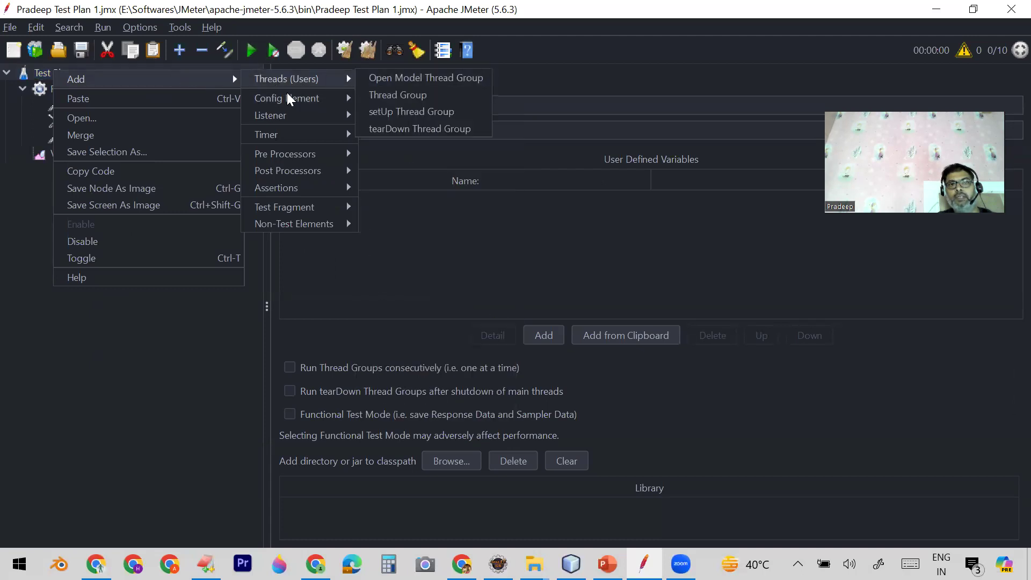
pyautogui.moveTo(337, 116)
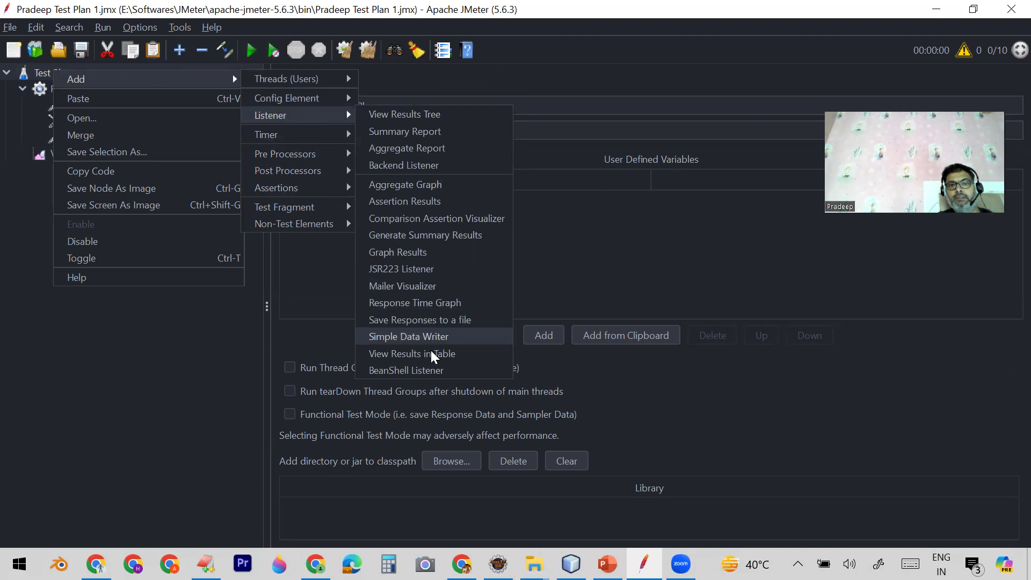
pyautogui.click(413, 353)
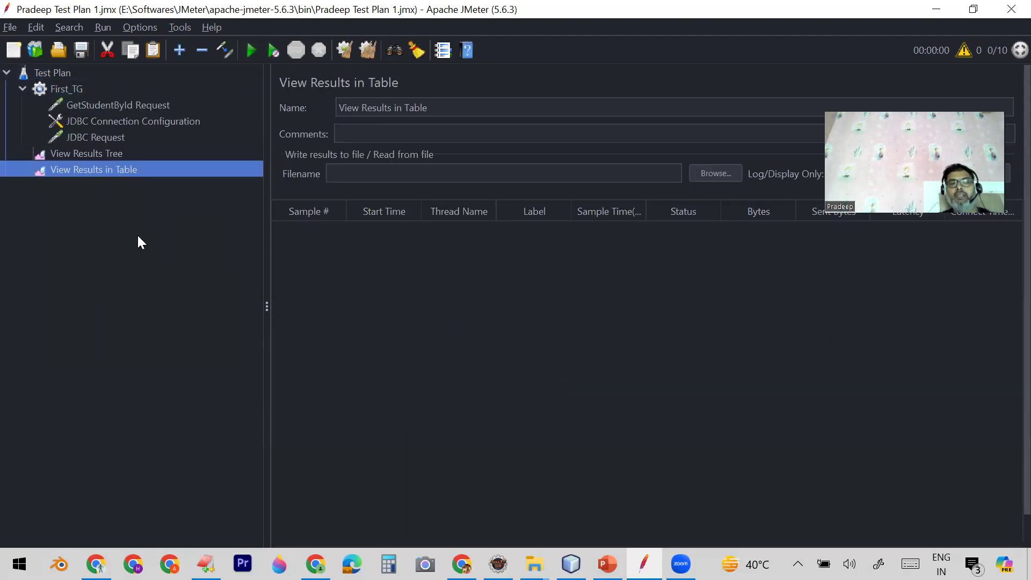
# Review the two new listeners and their place in the tree relative to the Test Plan, First_TG and JDBC Request
pyautogui.click(74, 155)
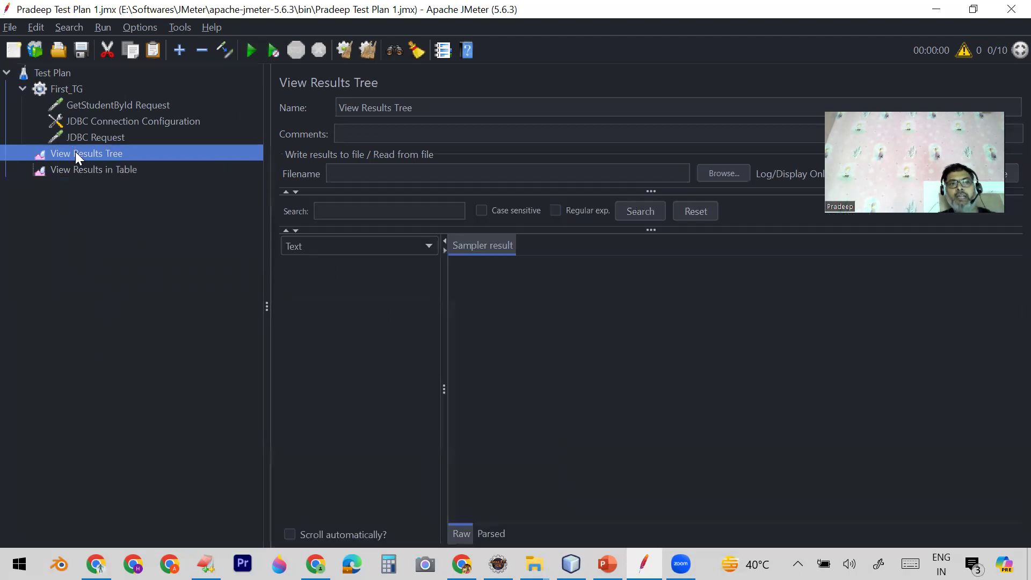
pyautogui.click(82, 169)
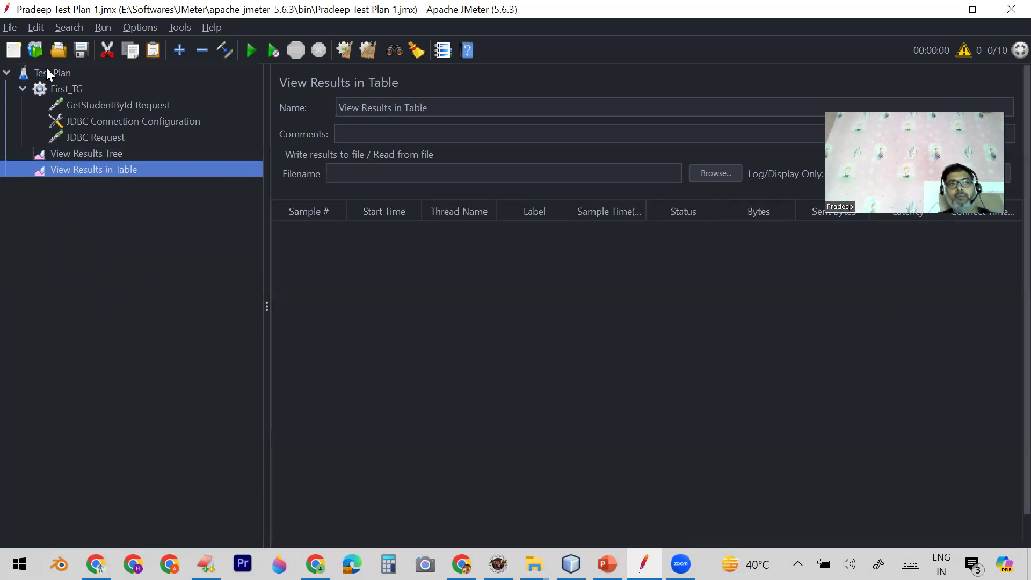
pyautogui.click(46, 70)
pyautogui.click(90, 156)
pyautogui.click(93, 171)
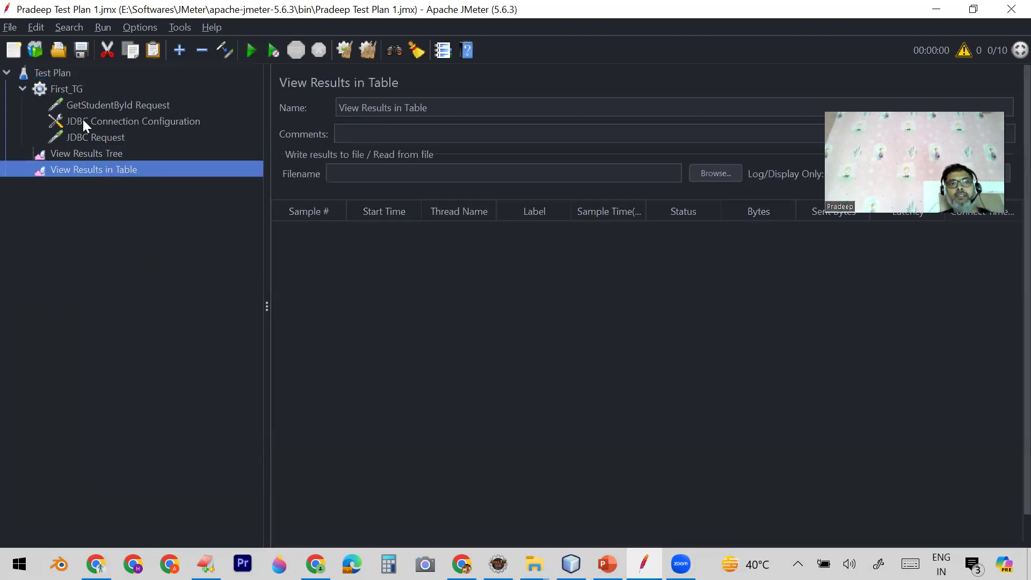
pyautogui.click(66, 87)
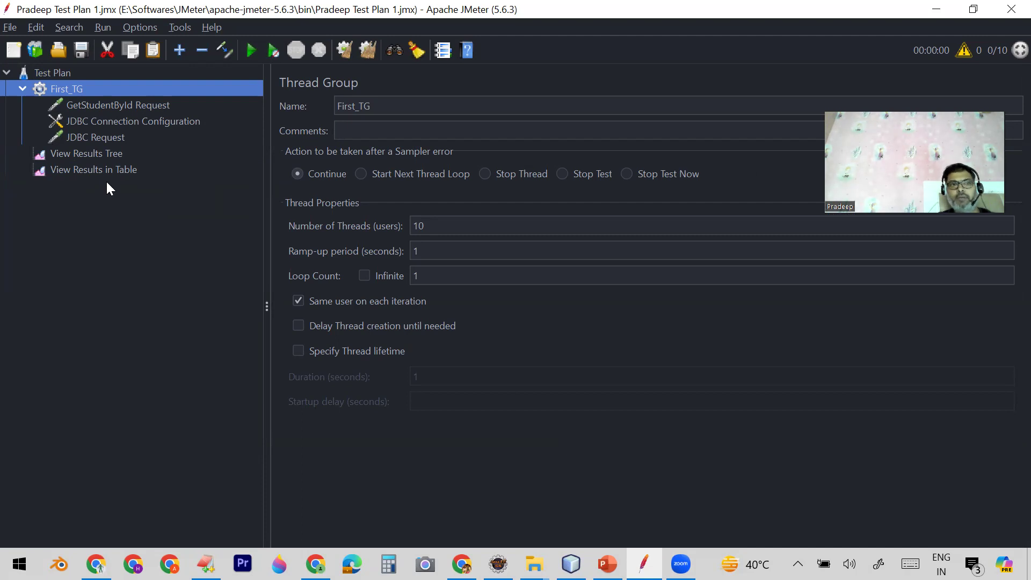
pyautogui.click(88, 139)
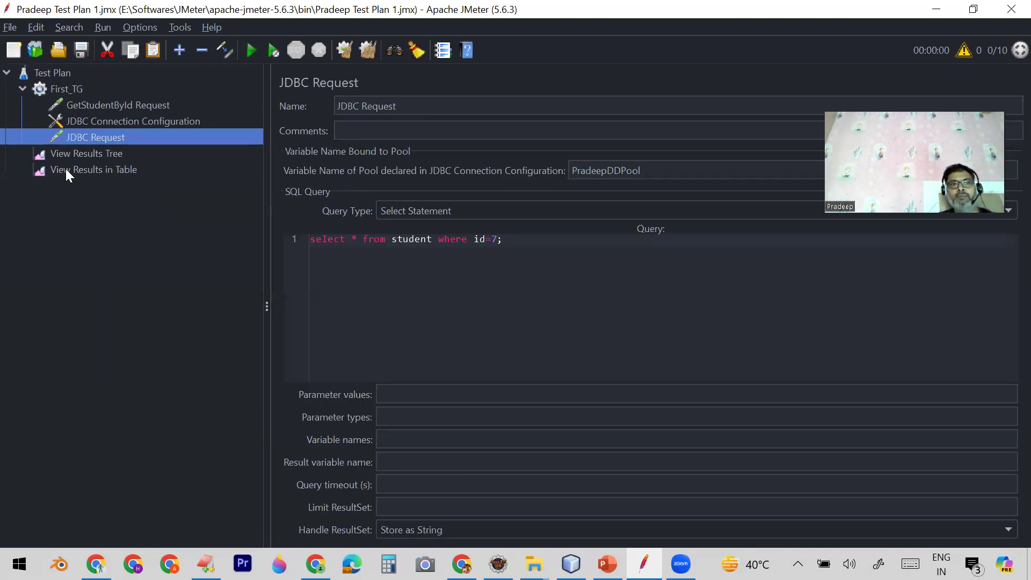
# Move the View Results in Table listener under JDBC Request and view both elements
pyautogui.click(81, 170)
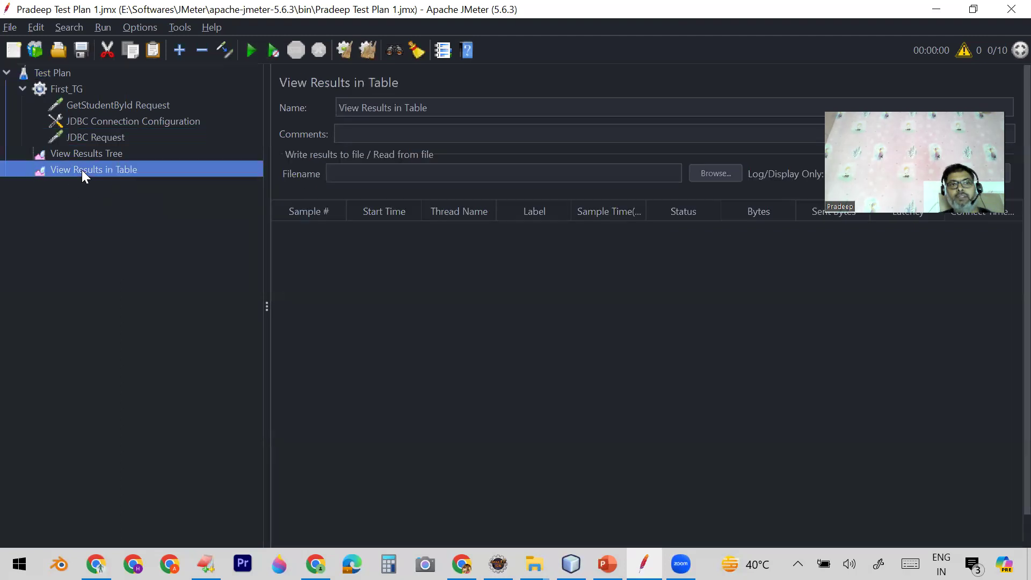
pyautogui.moveTo(82, 170); pyautogui.dragTo(111, 135)
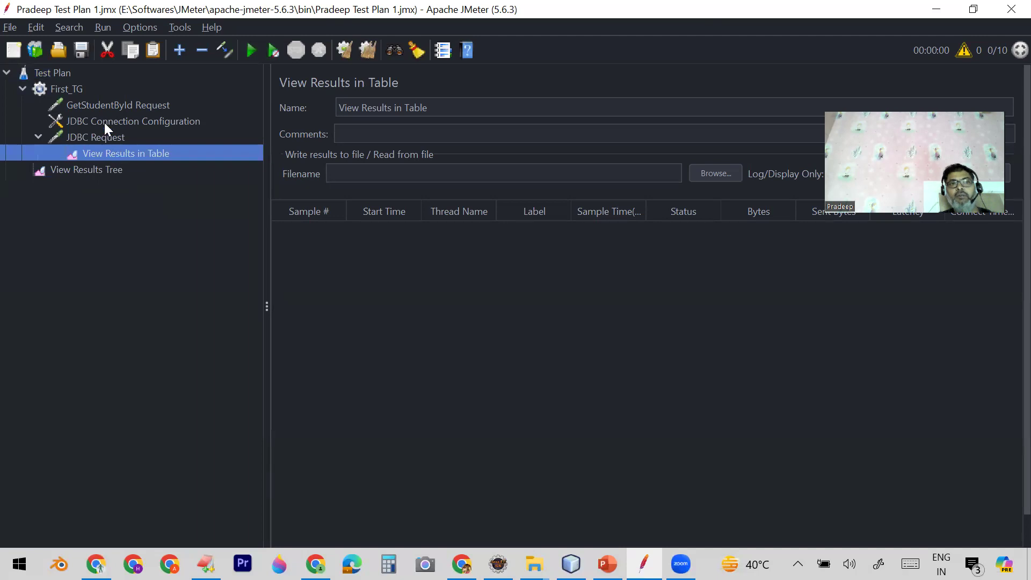
pyautogui.click(96, 137)
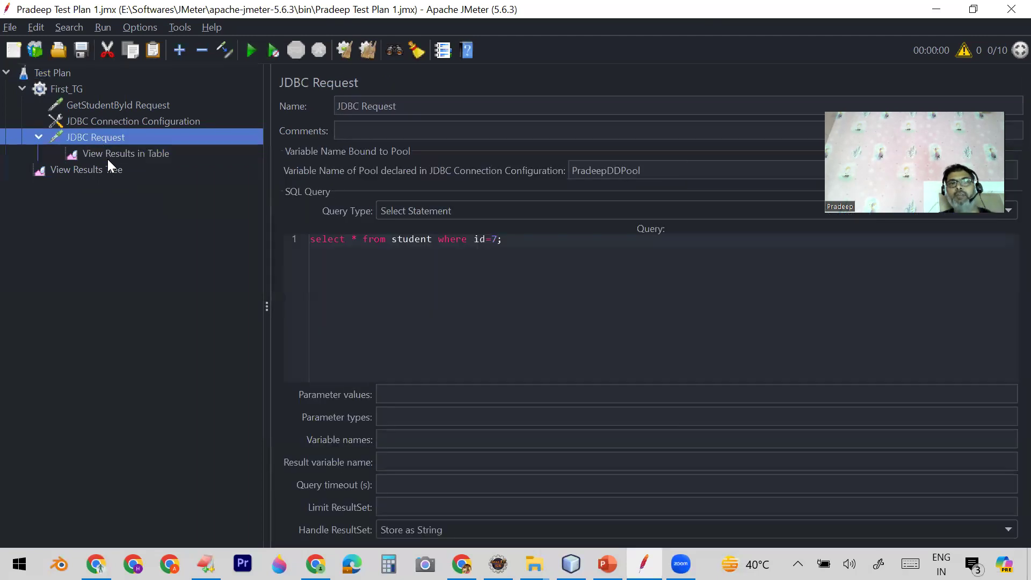
pyautogui.click(108, 154)
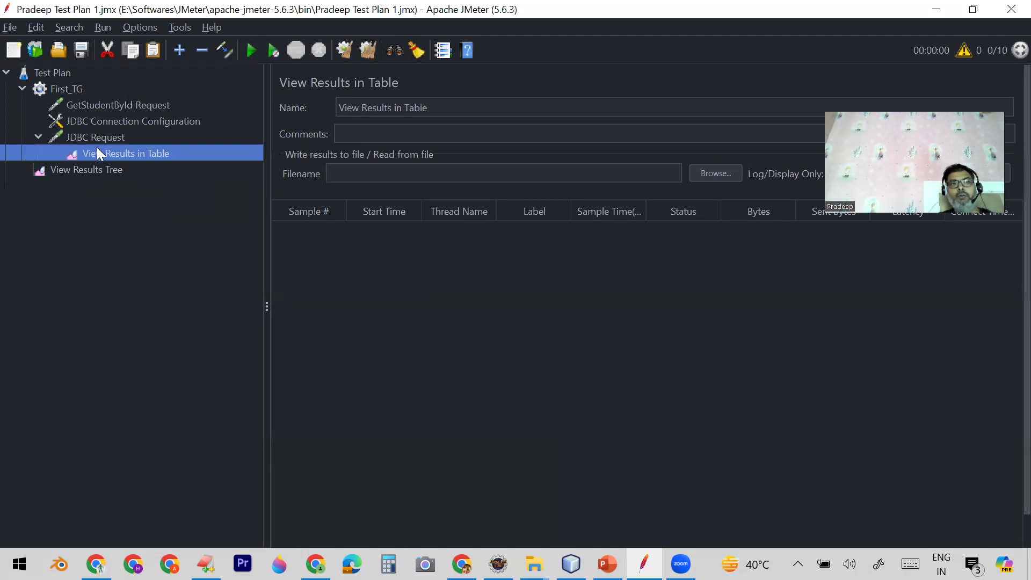
# Move the View Results in Table listener into First_TG, and from there back to the Test Plan level, above View Results Tree
pyautogui.moveTo(97, 153); pyautogui.dragTo(59, 96)
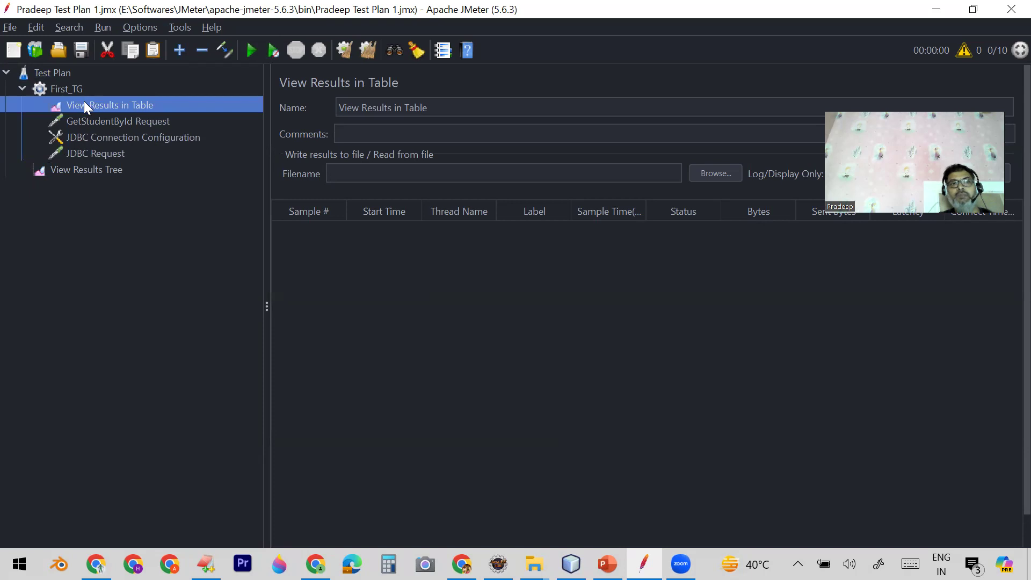
pyautogui.moveTo(82, 152); pyautogui.dragTo(85, 160)
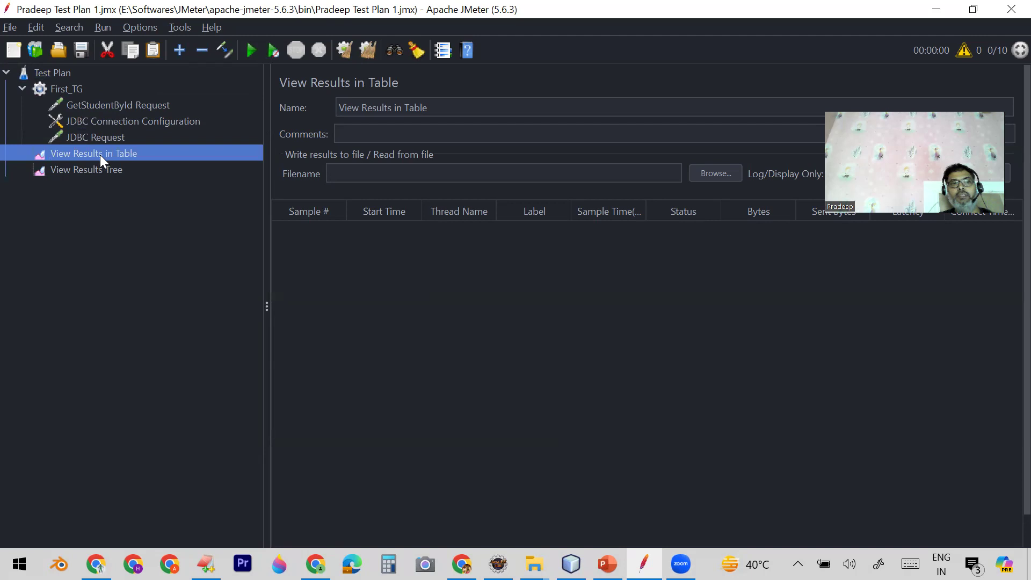
pyautogui.click(24, 92)
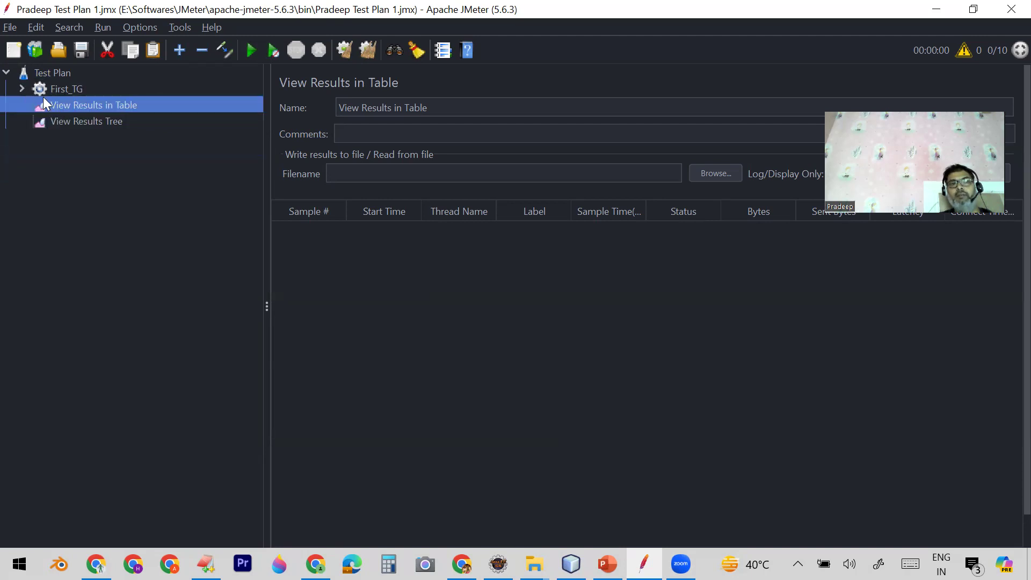
pyautogui.click(24, 86)
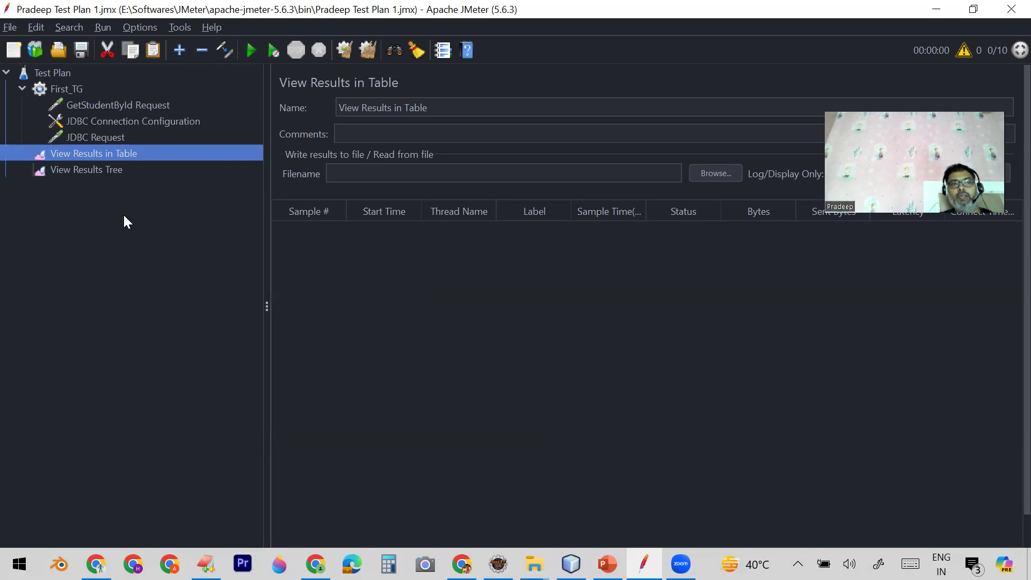
# Run the test plan and examine the results in the View Results Tree and View Results in Table listeners
pyautogui.click(135, 170)
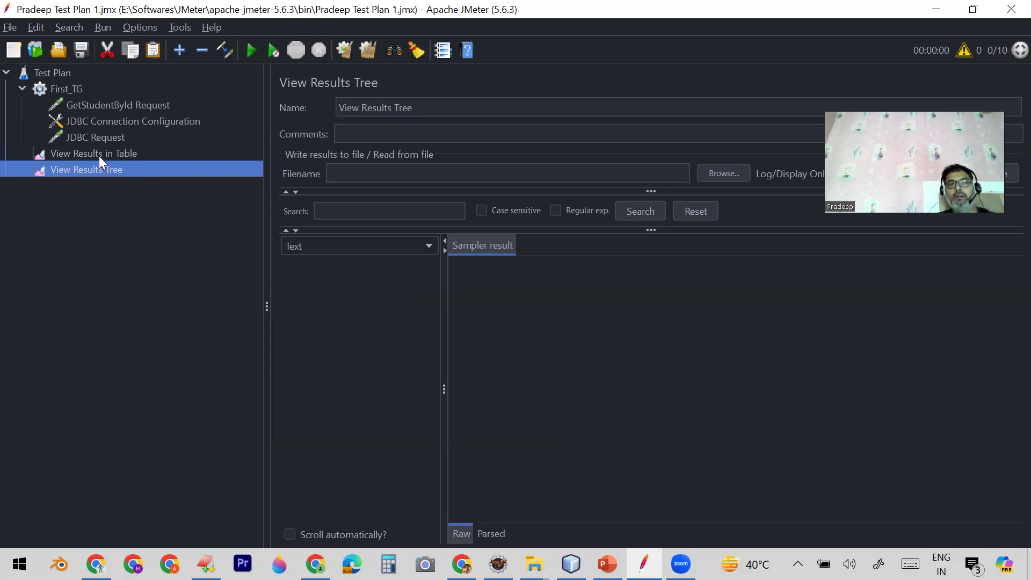
pyautogui.click(247, 52)
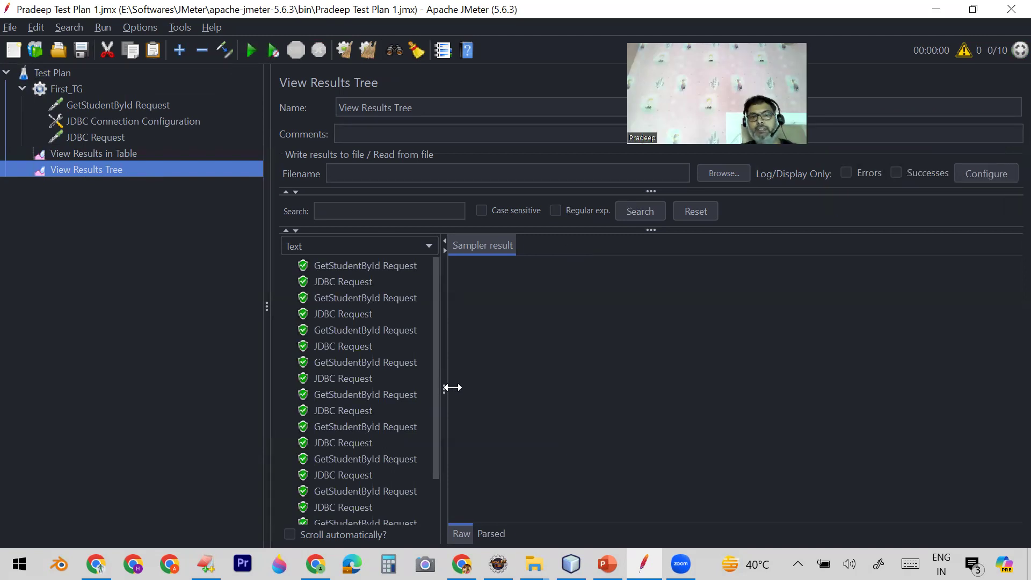
pyautogui.moveTo(452, 387); pyautogui.dragTo(465, 387)
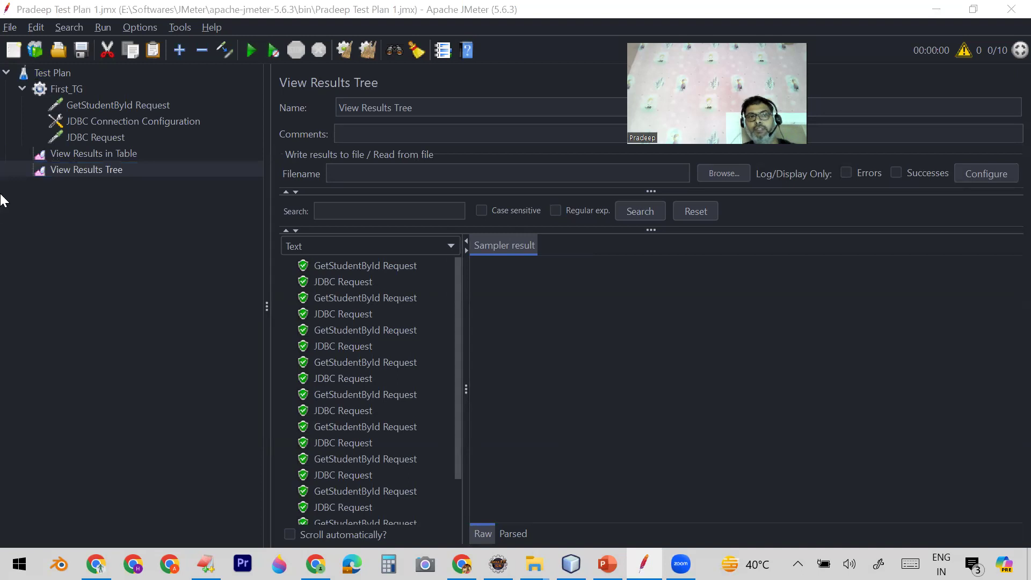
pyautogui.click(72, 154)
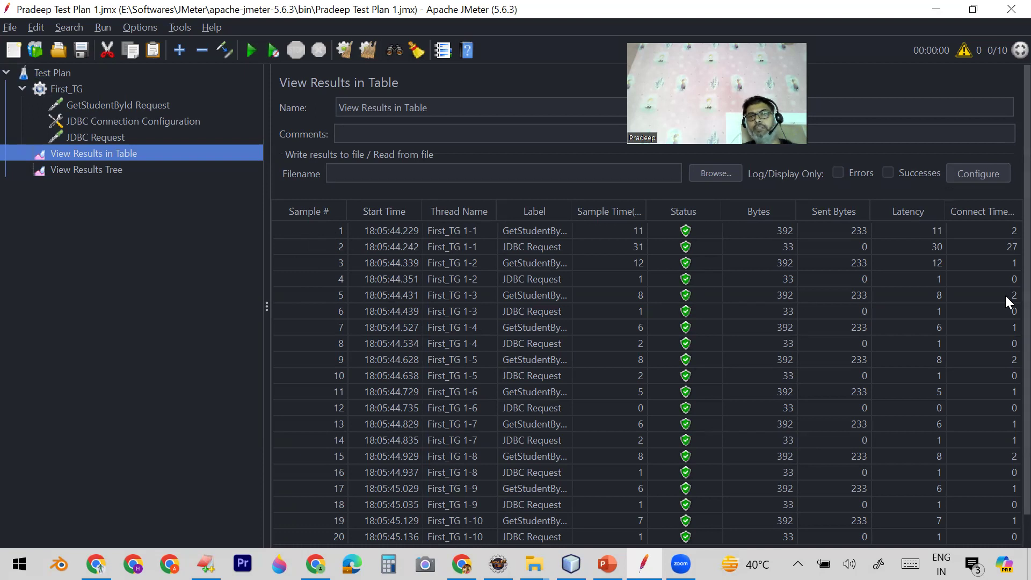
# Check the last samples in the results table, and compare them with First_TG's number of threads and loop count
pyautogui.scroll(-3, 1005, 311)
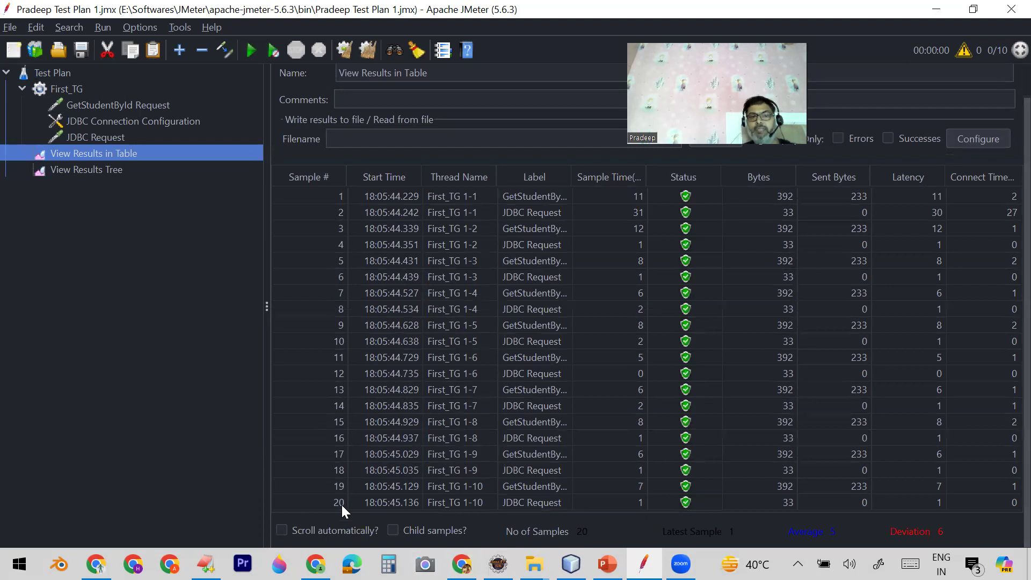
pyautogui.click(60, 88)
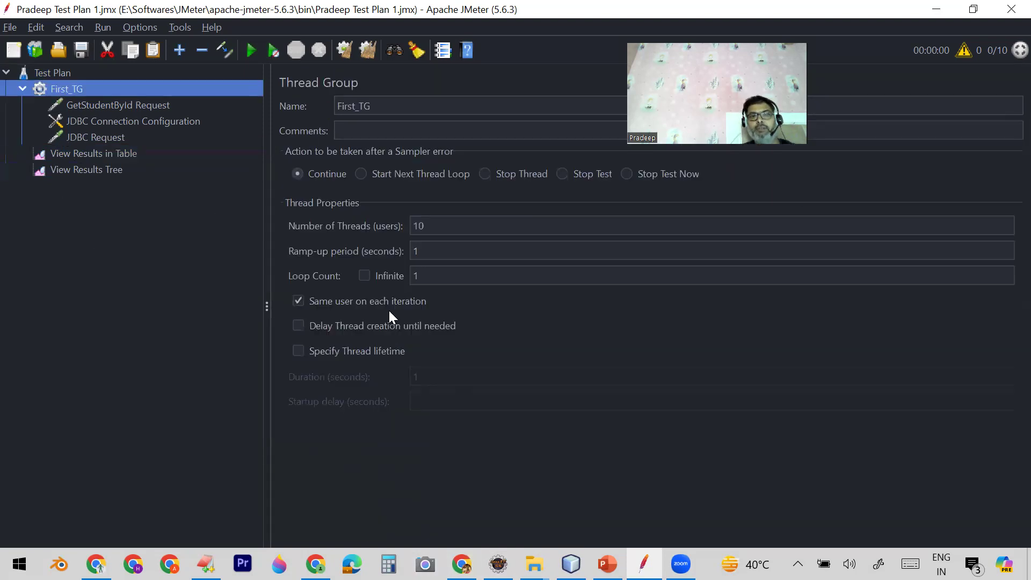
pyautogui.moveTo(436, 229); pyautogui.dragTo(402, 222)
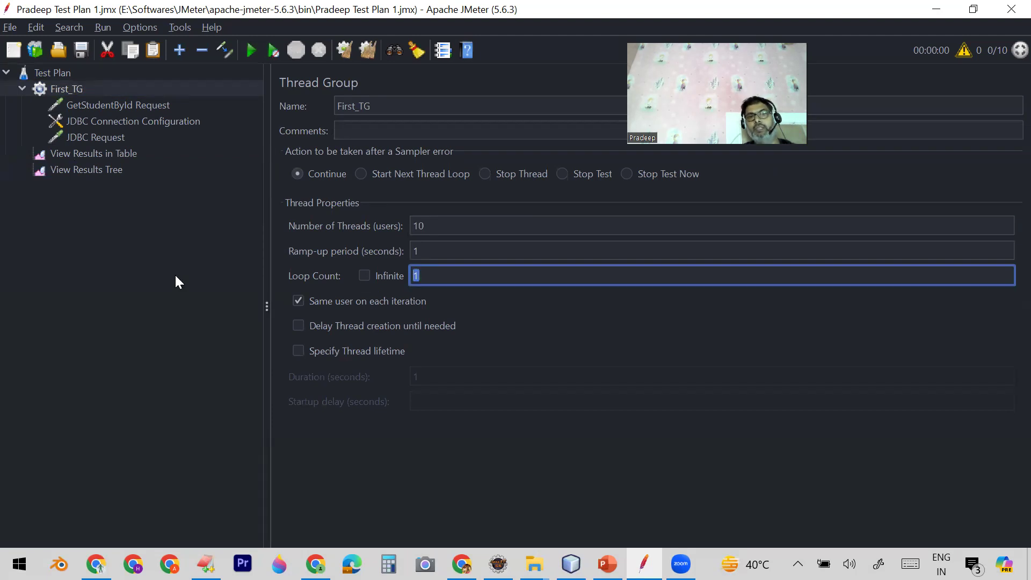
pyautogui.moveTo(425, 225); pyautogui.dragTo(398, 217)
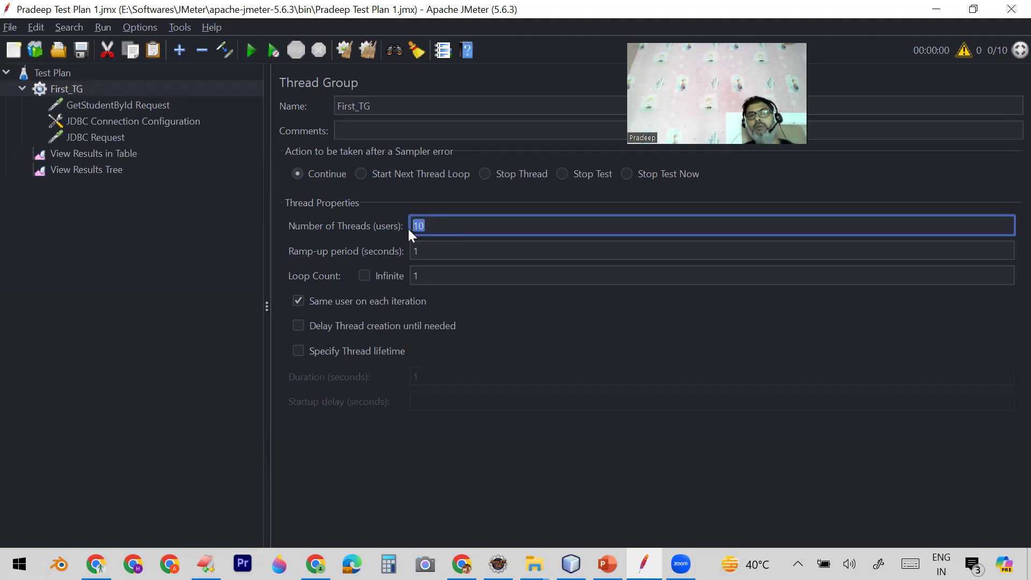
pyautogui.click(522, 274)
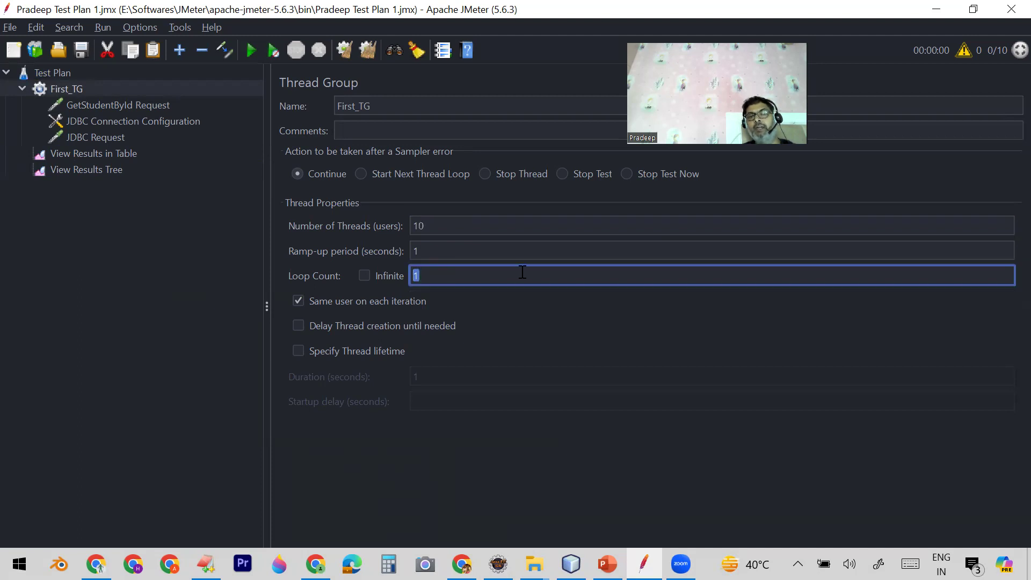
# Review the settings of the two samplers in First_TG, GetStudentById Request and JDBC Request
pyautogui.click(79, 107)
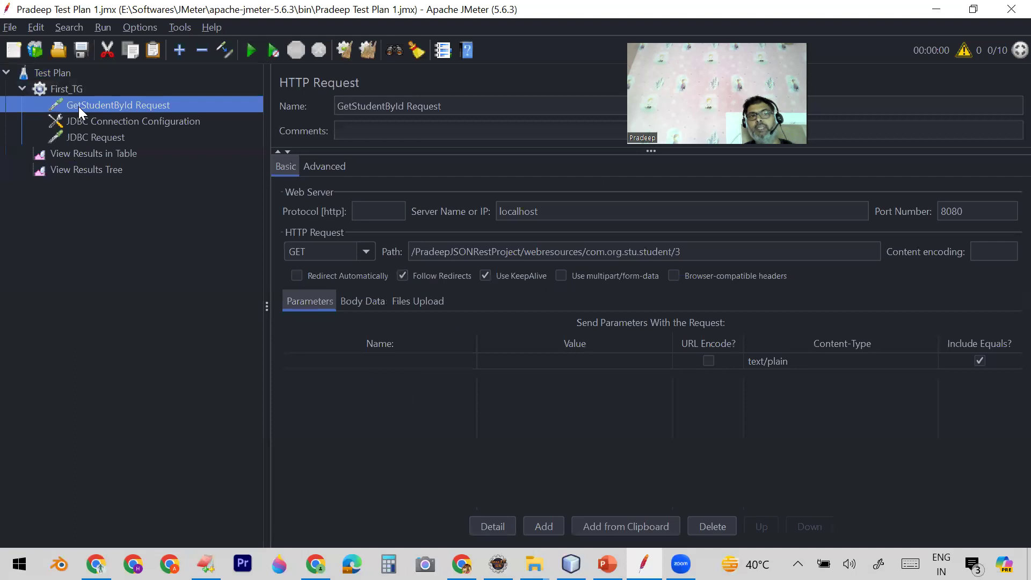
pyautogui.click(89, 139)
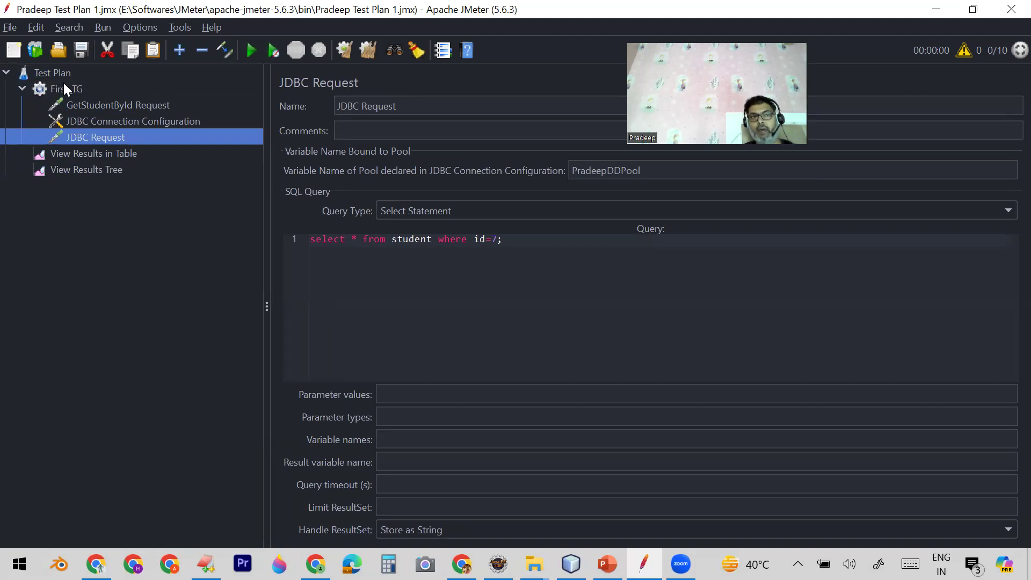
pyautogui.click(102, 106)
pyautogui.click(97, 135)
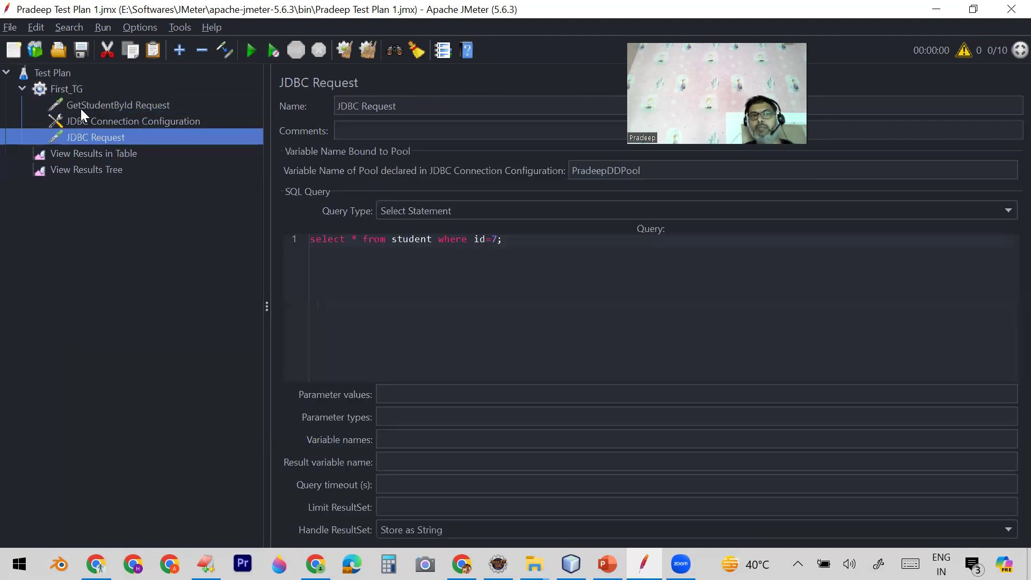
# Examine how First_TG's number of threads and loop count apply to the GetStudentById and JDBC requests
pyautogui.click(65, 90)
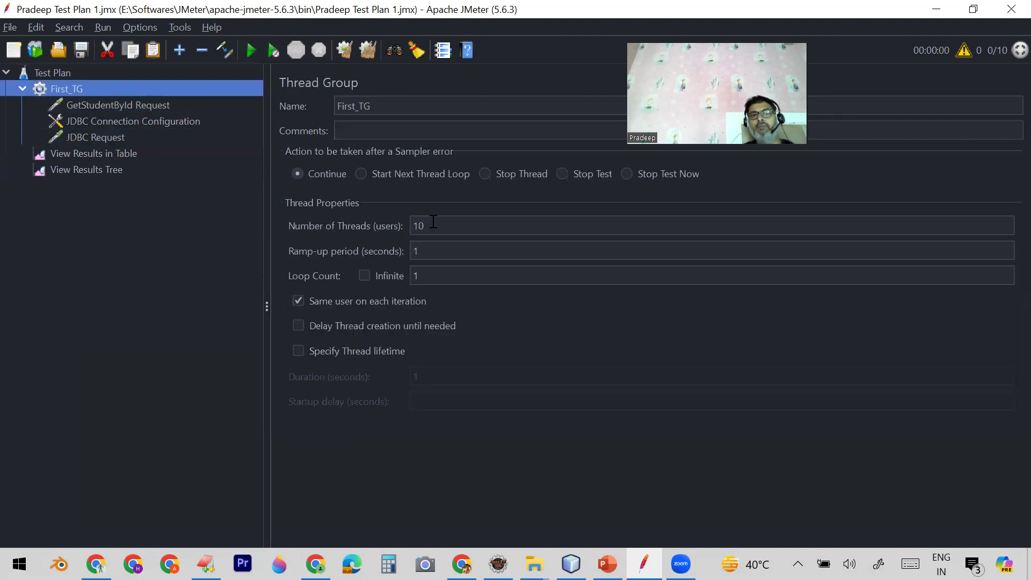
pyautogui.moveTo(433, 221); pyautogui.dragTo(403, 217)
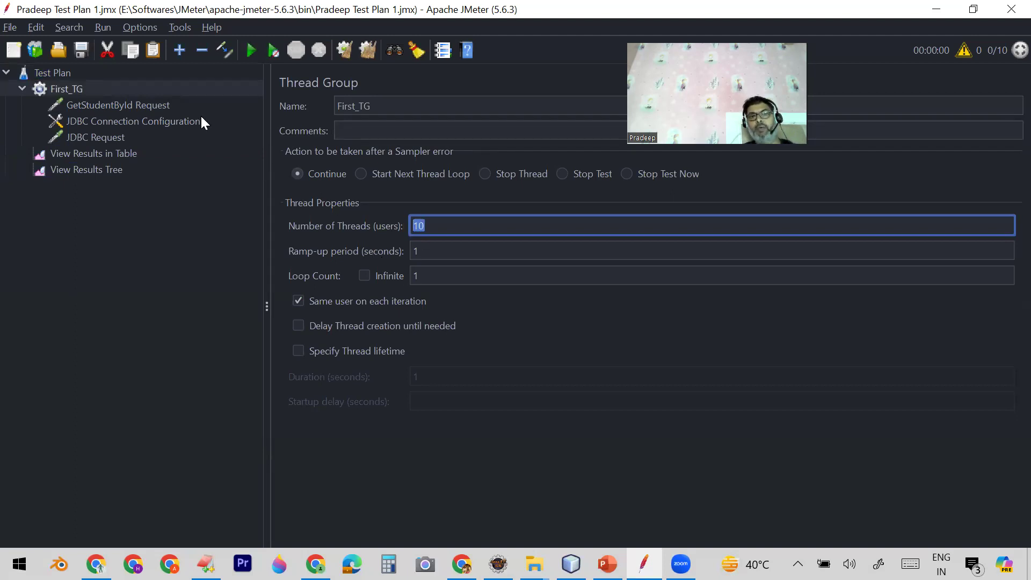
pyautogui.click(125, 105)
pyautogui.click(104, 138)
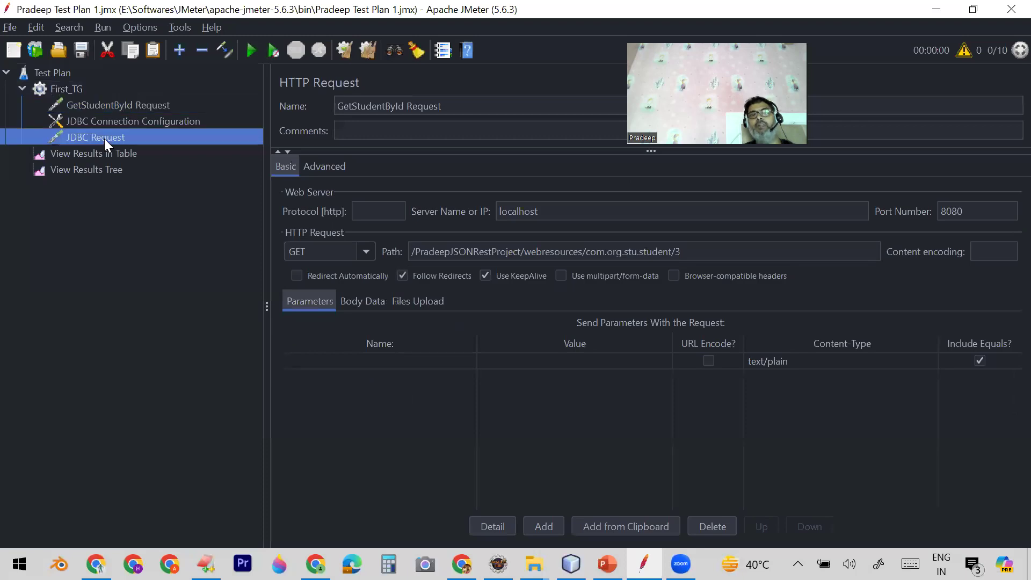
pyautogui.click(59, 90)
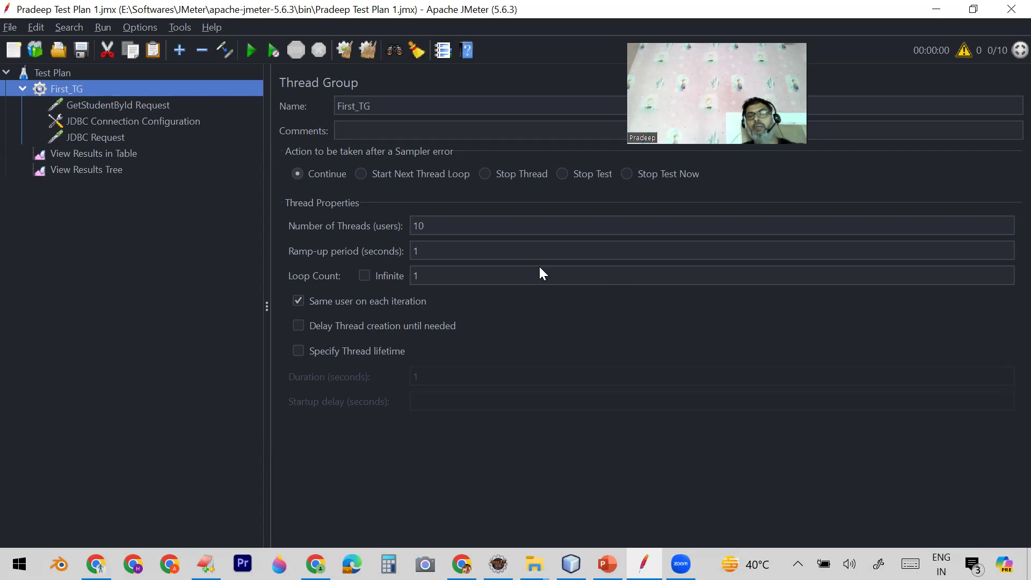
pyautogui.doubleClick(421, 226)
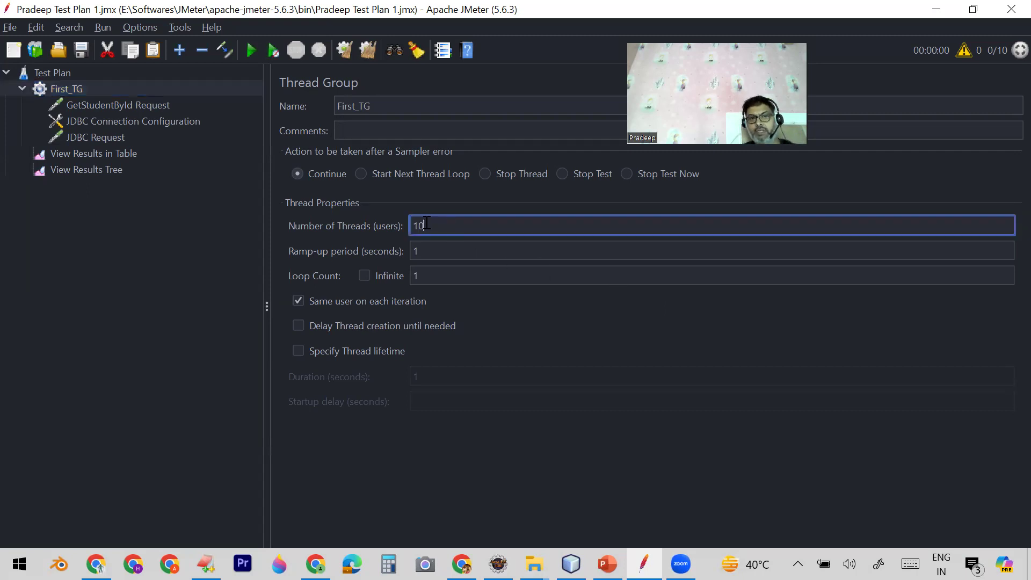
pyautogui.click(419, 275)
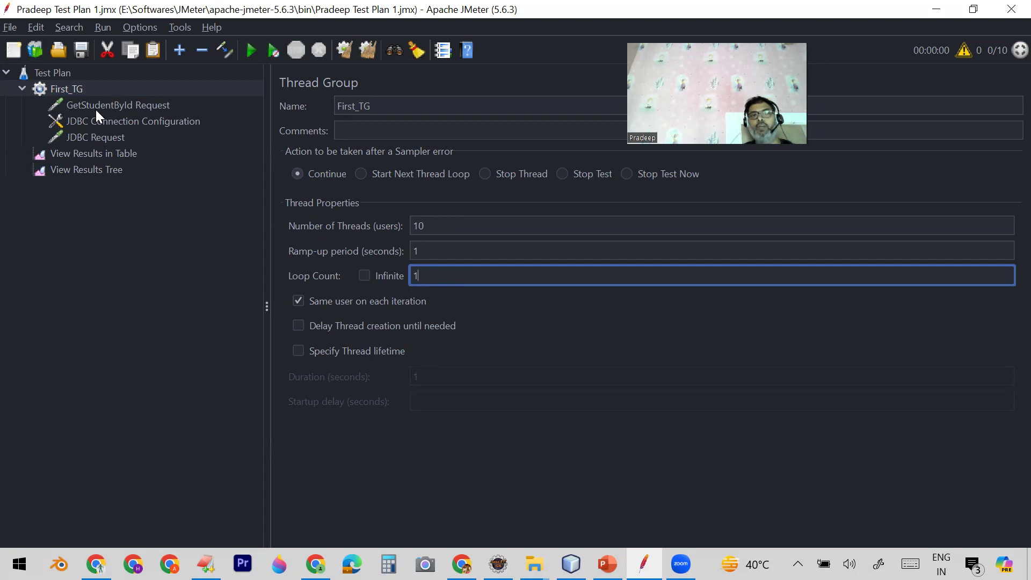
pyautogui.click(461, 223)
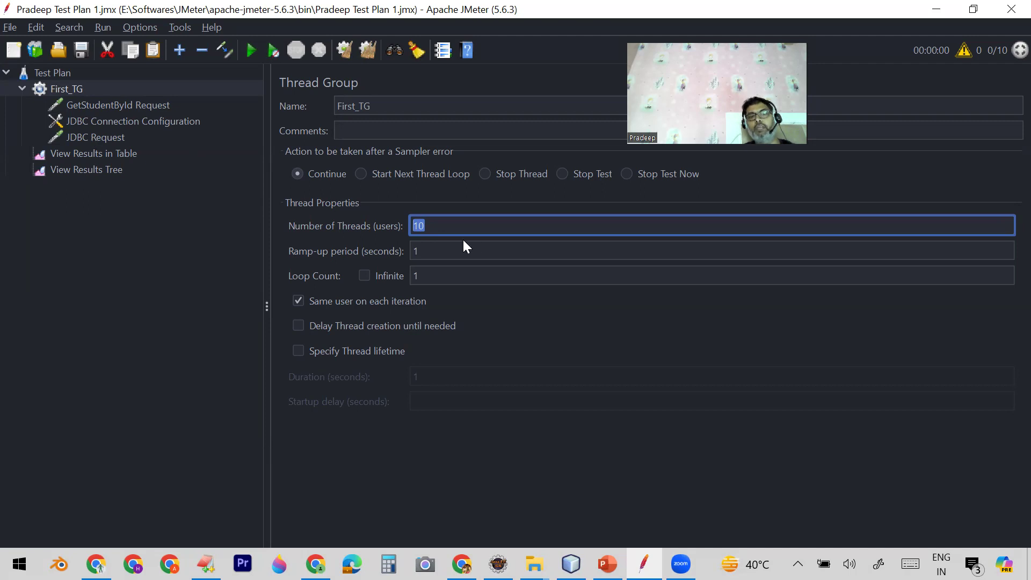
pyautogui.click(173, 227)
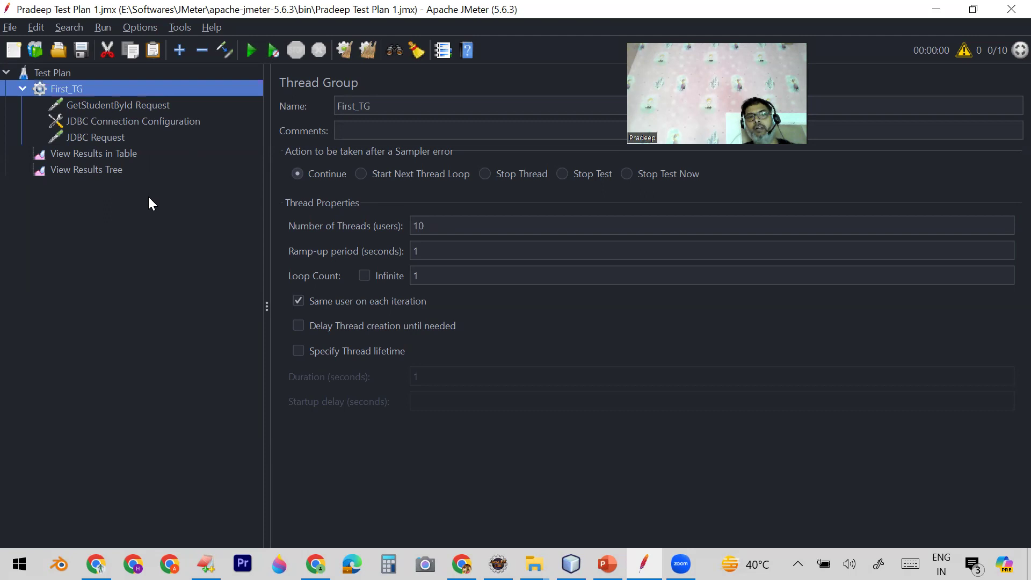
# Open the View Results in Table listener and widen its Label column to show more of the request names
pyautogui.click(96, 154)
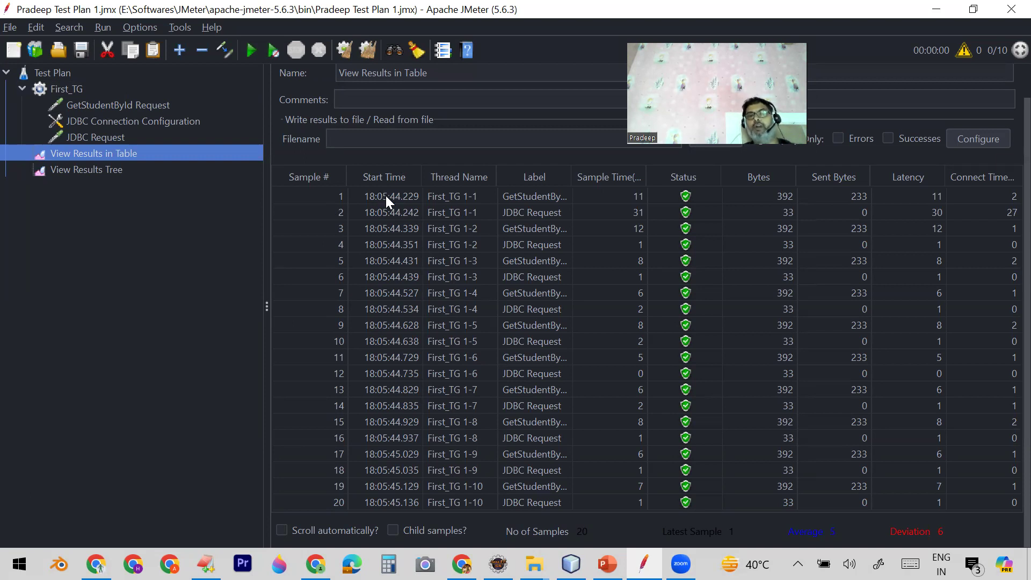
pyautogui.click(447, 197)
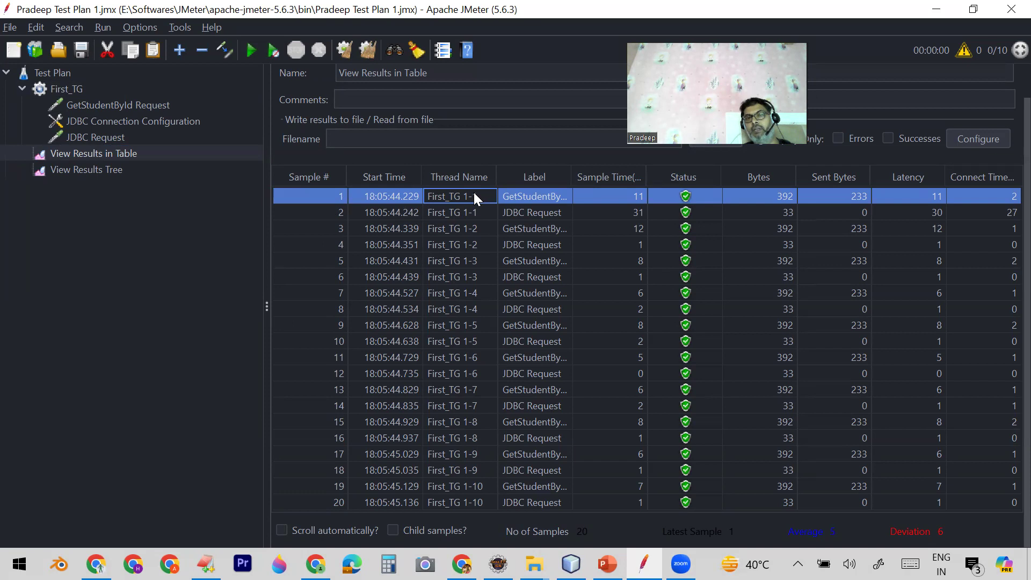
pyautogui.moveTo(572, 183); pyautogui.dragTo(608, 183)
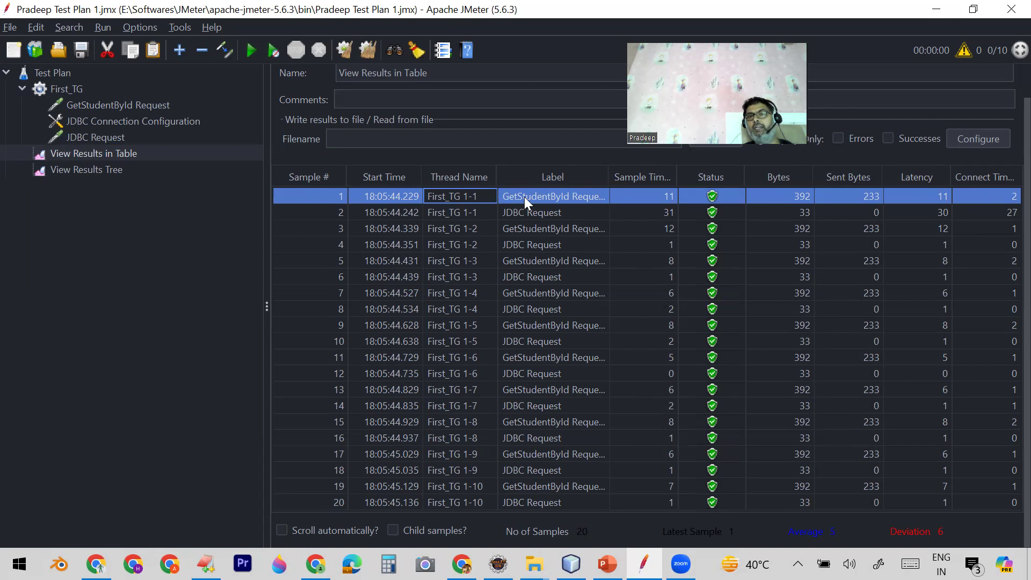
# Examine the table rows pair by pair, matching each First_TG thread name with its GetStudentById and JDBC requests
pyautogui.click(453, 214)
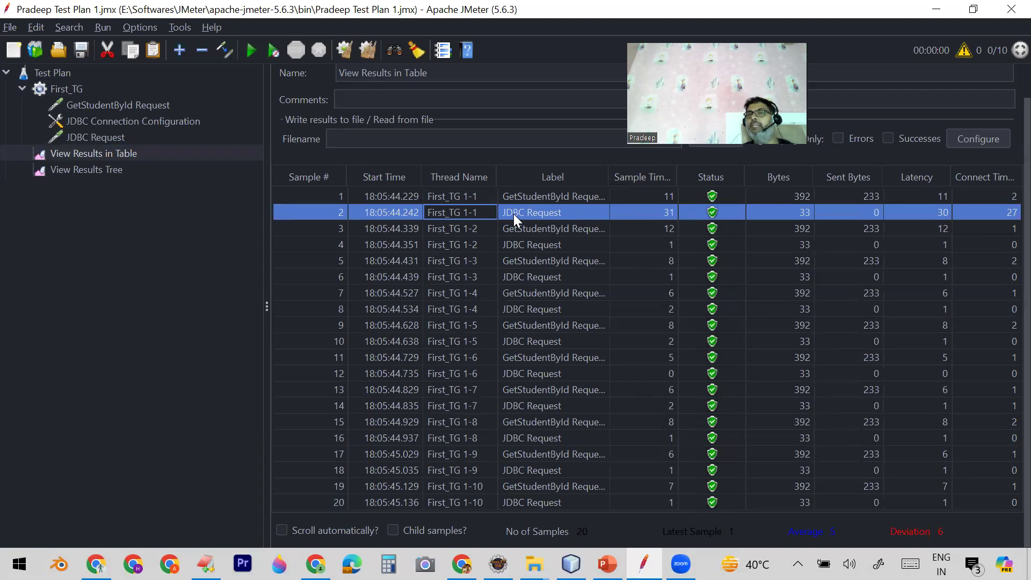
pyautogui.click(469, 225)
pyautogui.click(468, 241)
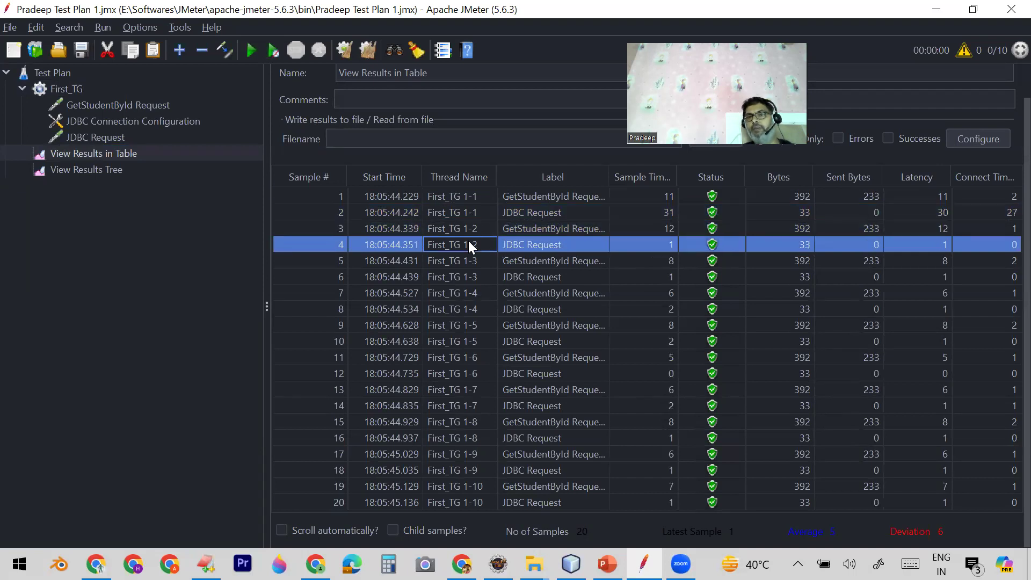
pyautogui.click(474, 260)
pyautogui.click(475, 277)
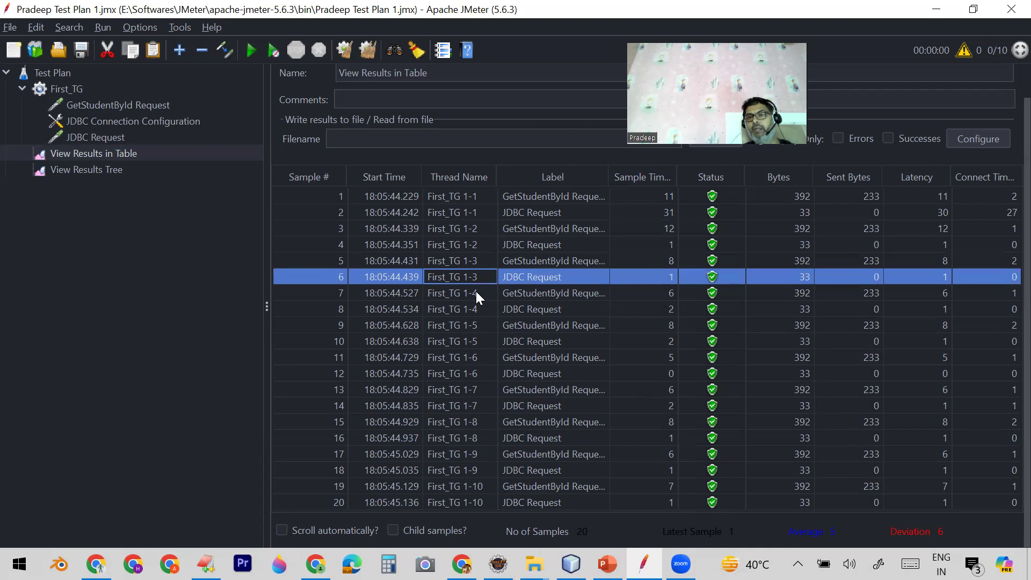
pyautogui.click(476, 292)
pyautogui.click(476, 302)
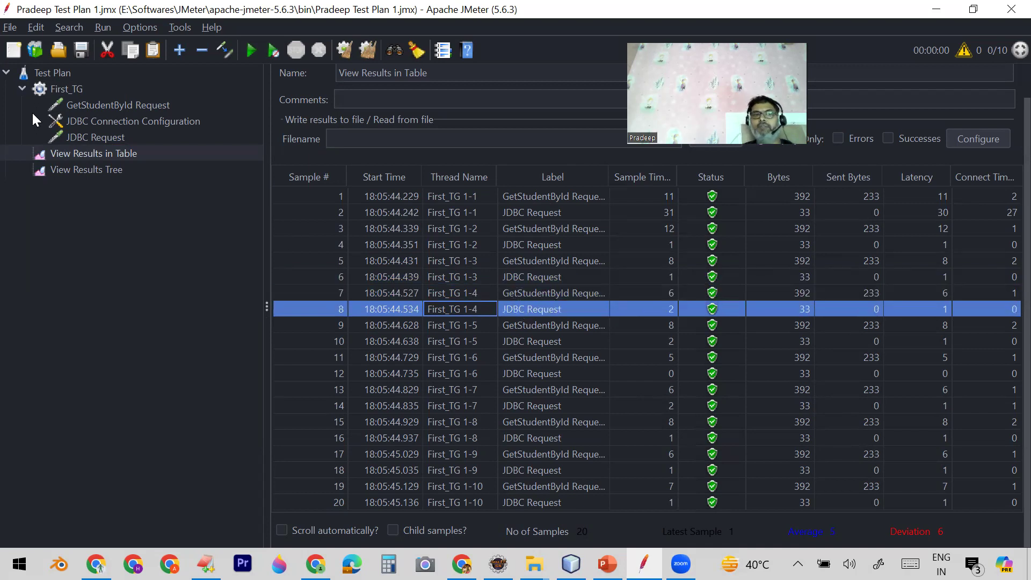
pyautogui.click(442, 198)
pyautogui.click(446, 214)
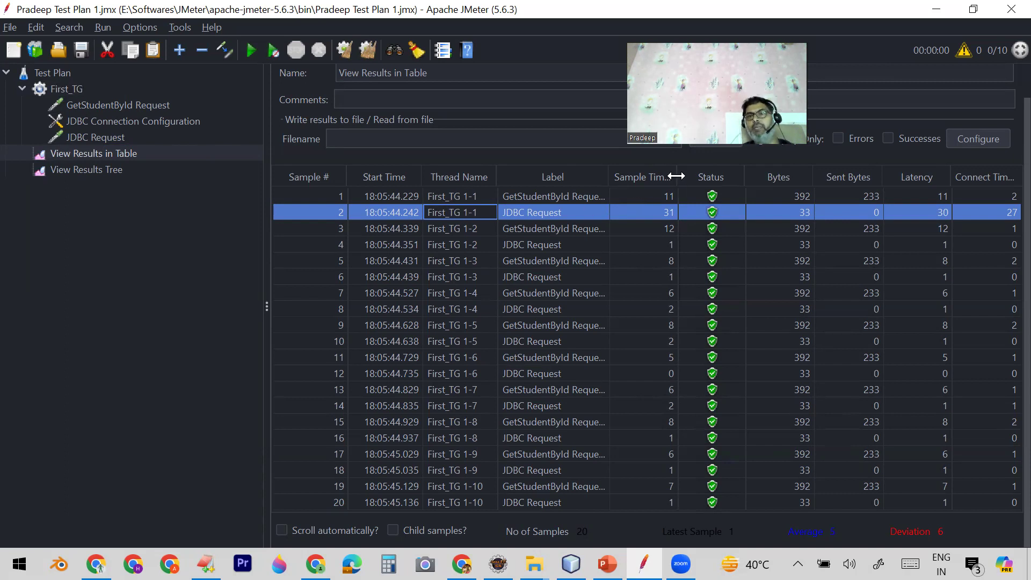
# Widen the Sample Time(ms) column to show its full heading and examine the sample times of individual requests
pyautogui.moveTo(676, 176); pyautogui.dragTo(694, 177)
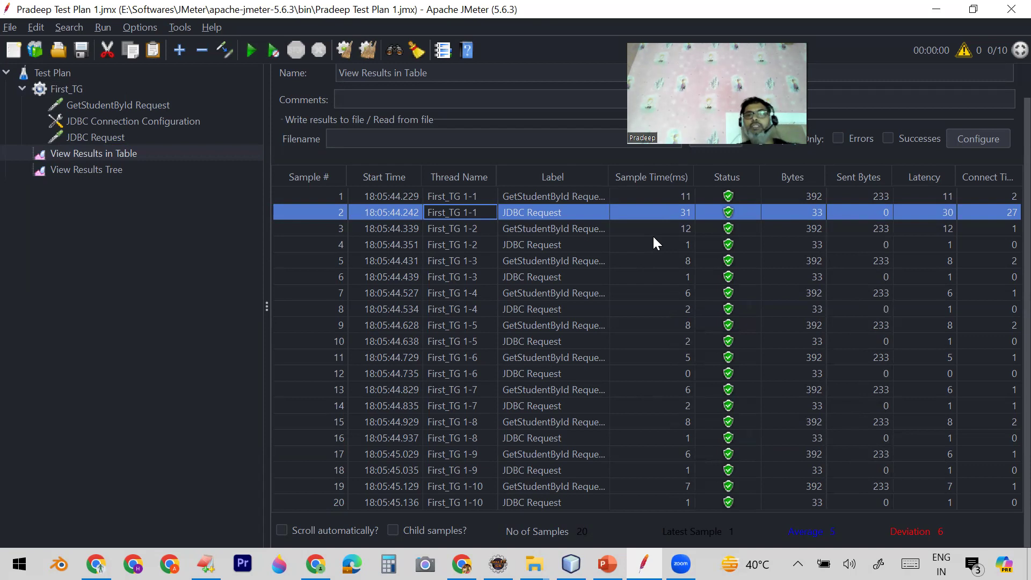
pyautogui.click(634, 197)
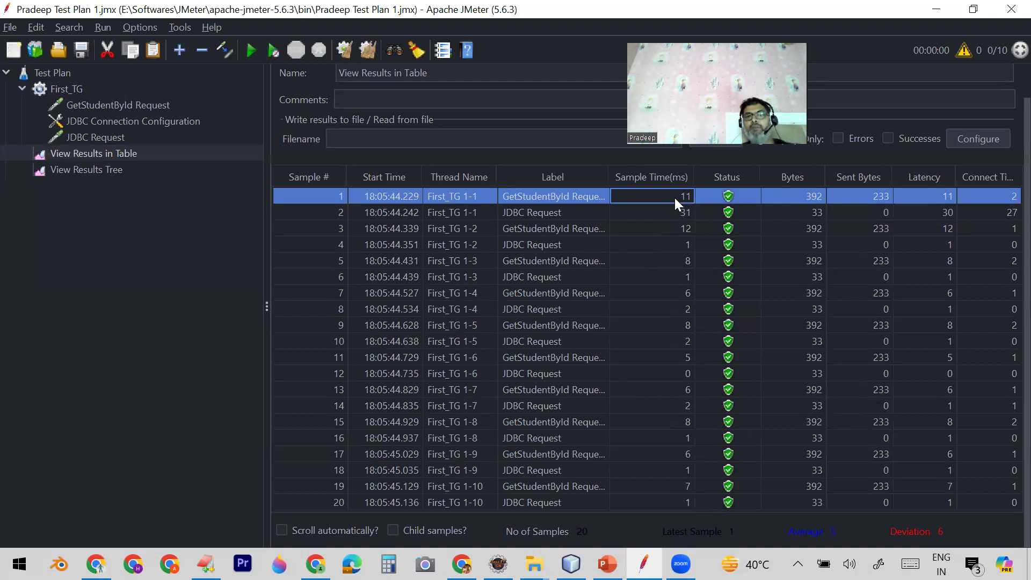
pyautogui.click(651, 212)
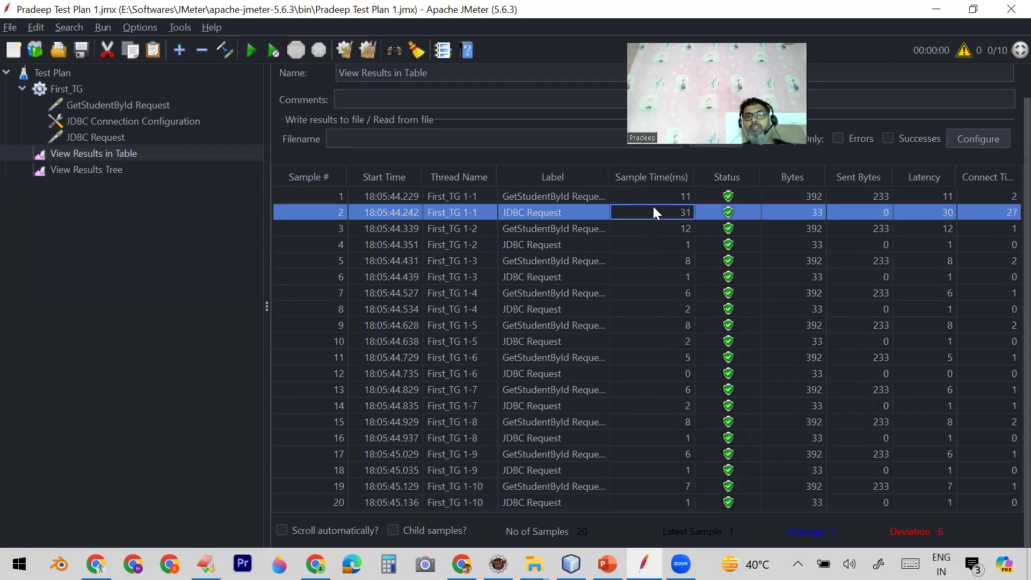
pyautogui.click(556, 247)
pyautogui.click(565, 262)
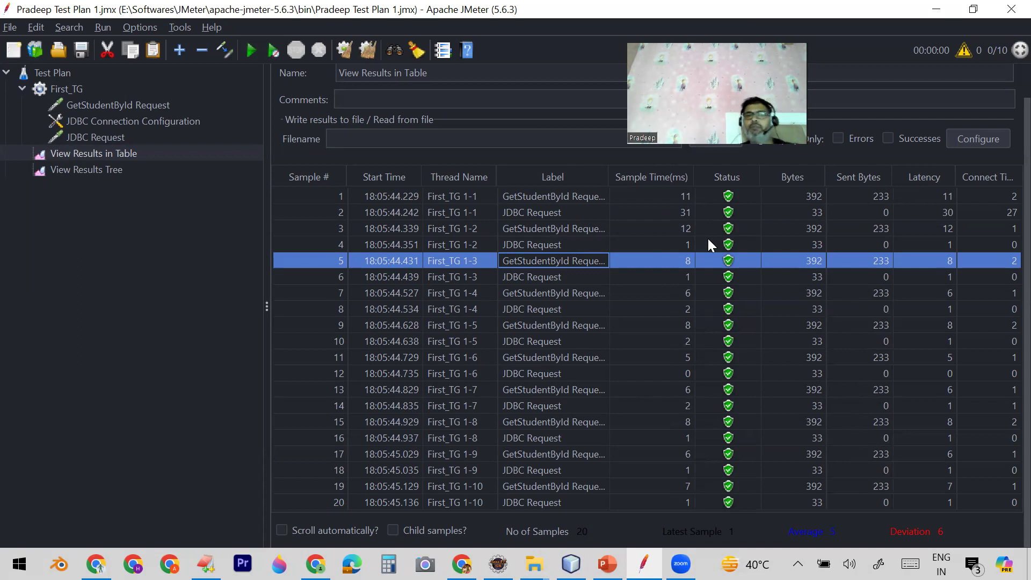
pyautogui.click(673, 295)
pyautogui.click(672, 324)
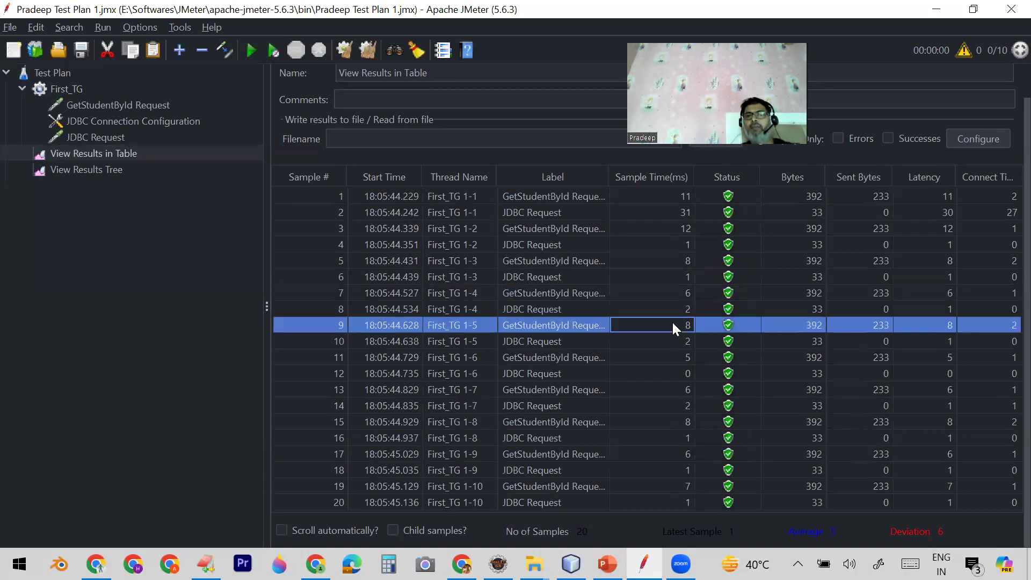
# Sort the results table by Status in ascending order and inspect the GetStudentById rows of the first three threads
pyautogui.click(722, 174)
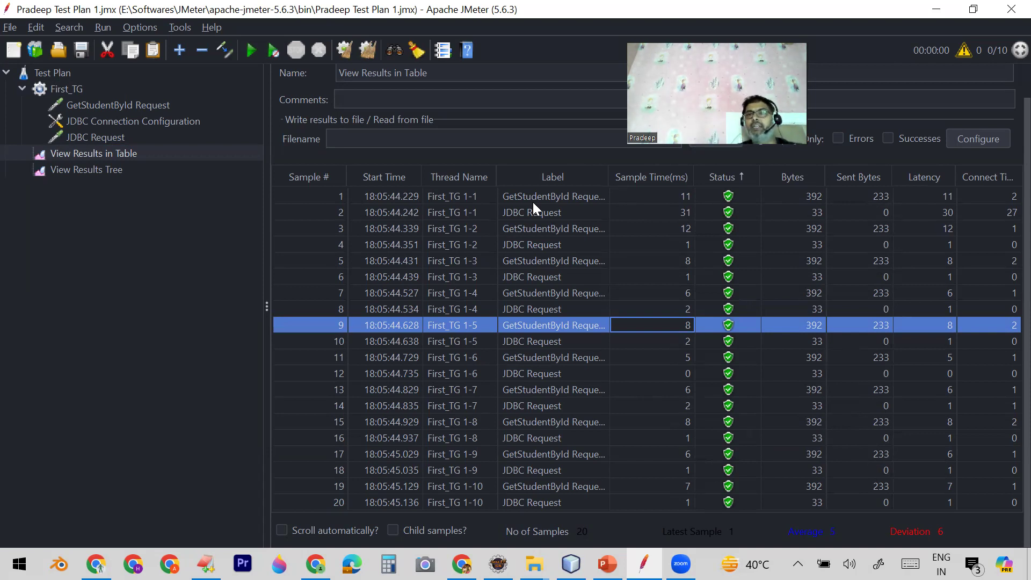
pyautogui.click(573, 194)
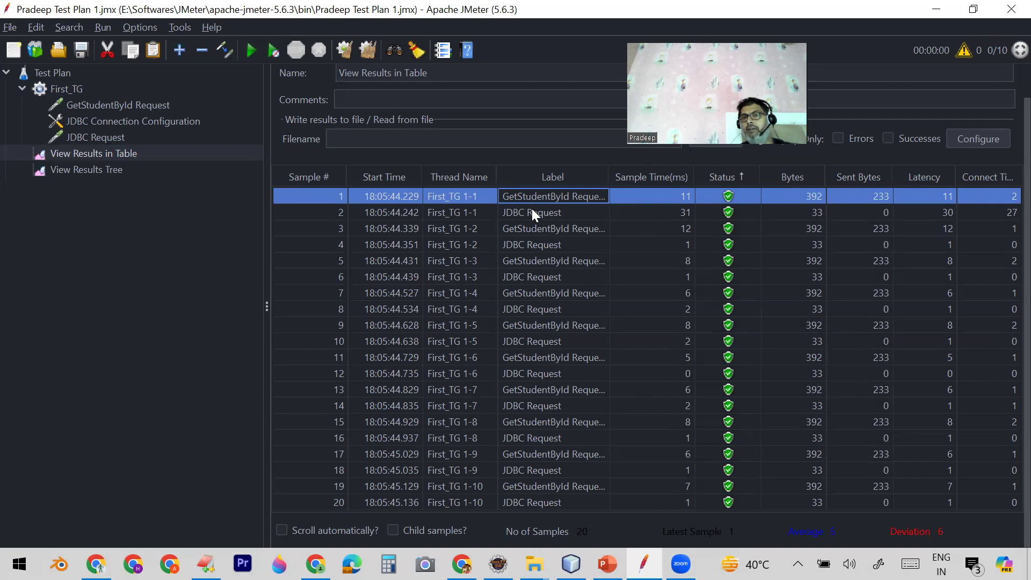
pyautogui.click(537, 227)
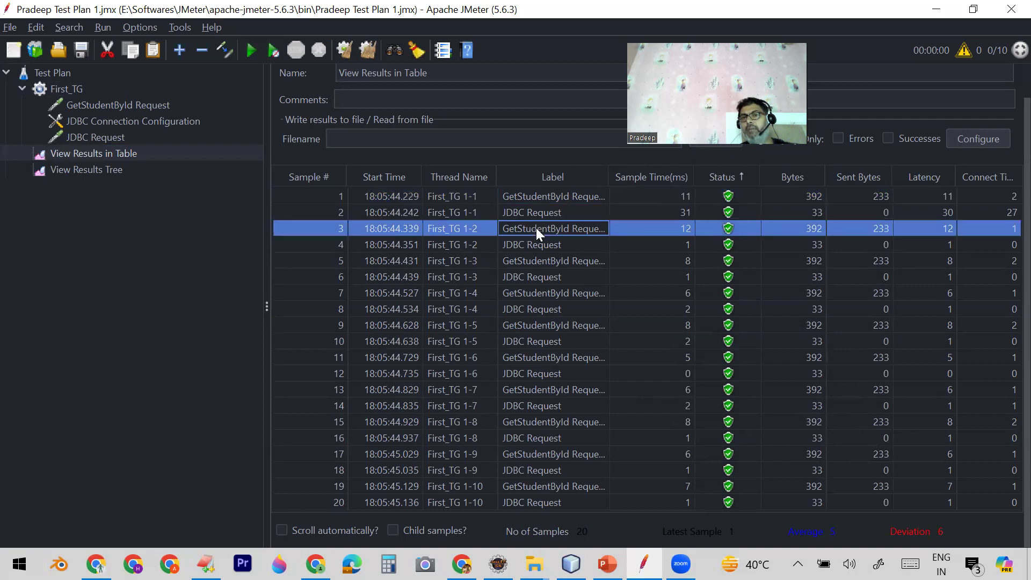
pyautogui.click(585, 260)
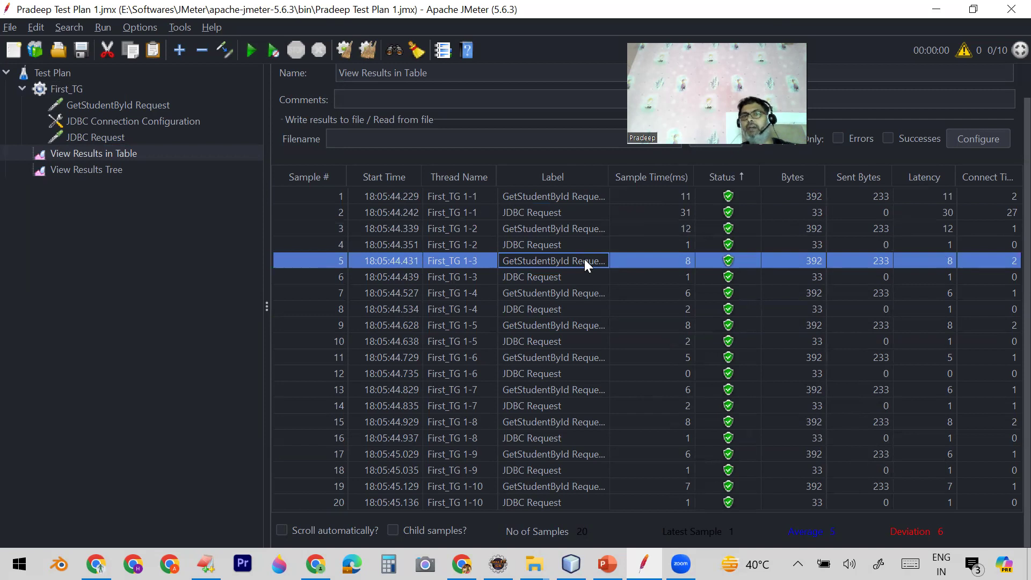
# Open the GetStudentById Request sampler and highlight the student id at the end of its path
pyautogui.click(102, 104)
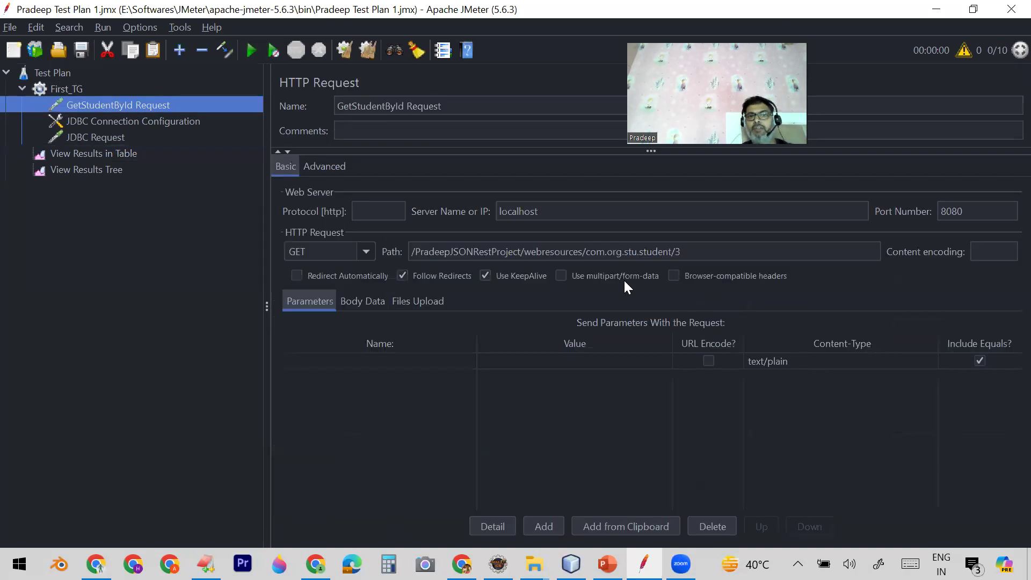
pyautogui.click(675, 252)
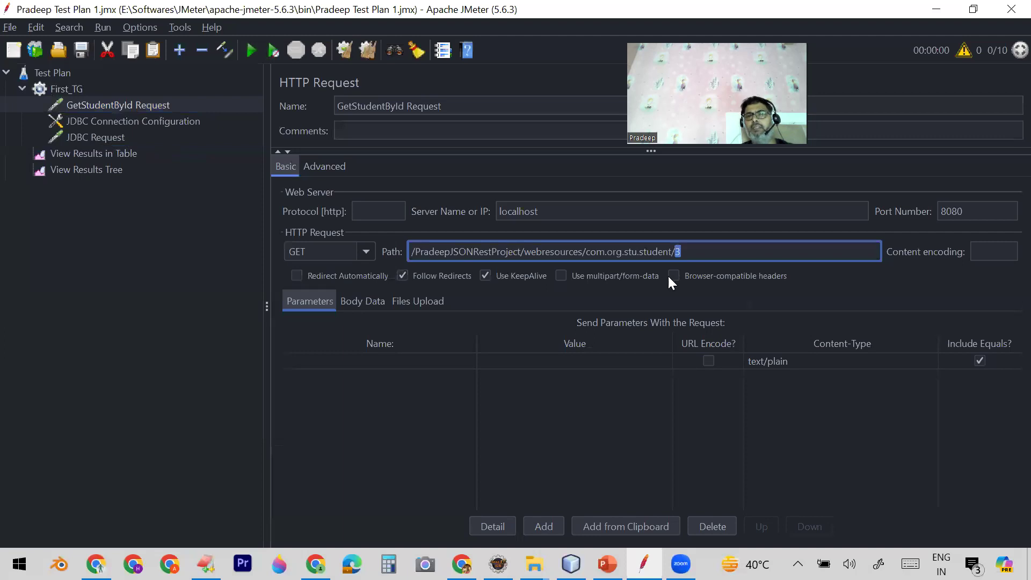
pyautogui.click(697, 257)
pyautogui.moveTo(675, 257); pyautogui.dragTo(689, 254)
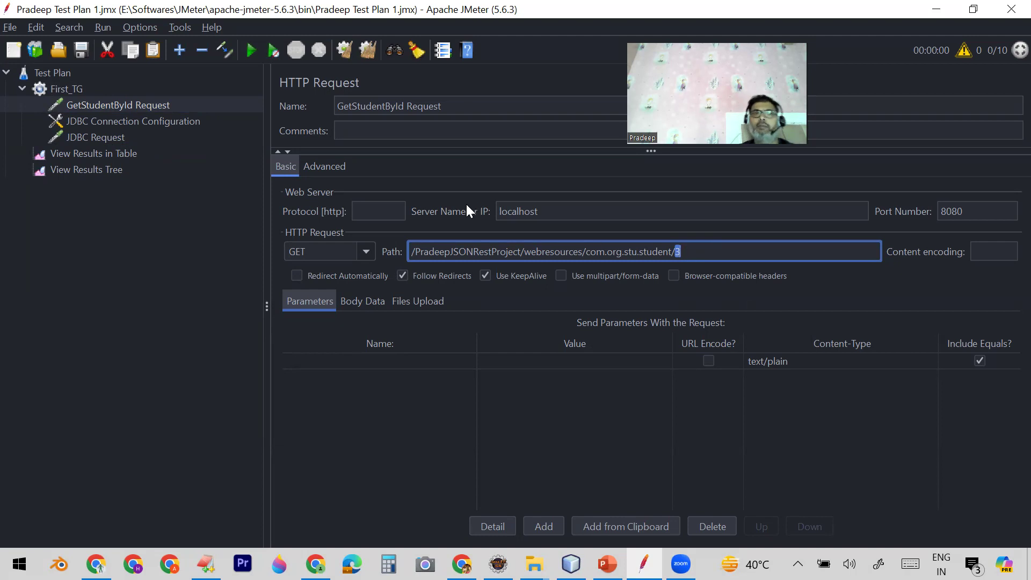
# Return to View Results in Table and compare the Bytes and Sent Bytes of the GetStudentById and JDBC requests in the first threads
pyautogui.click(98, 153)
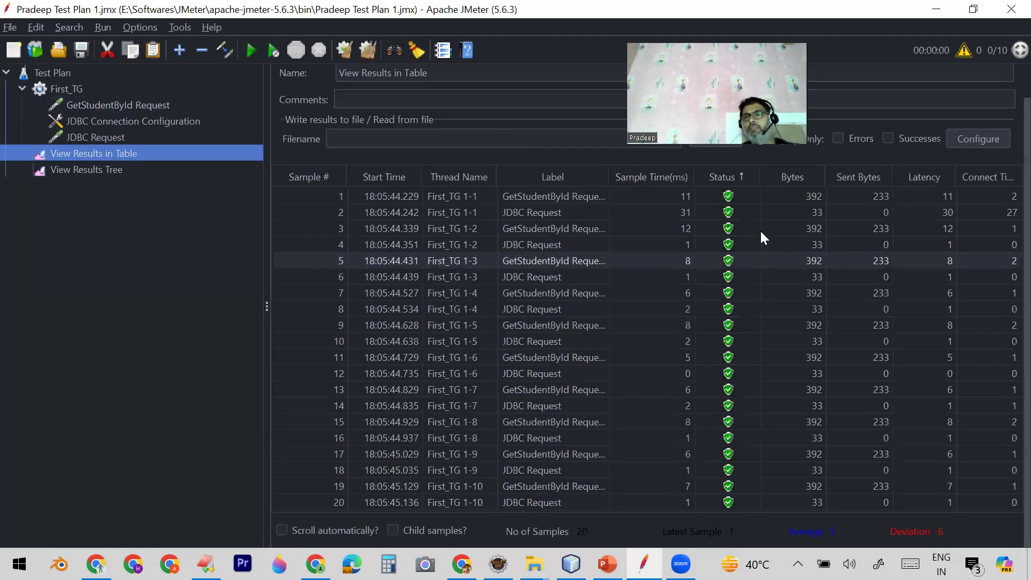
pyautogui.click(865, 197)
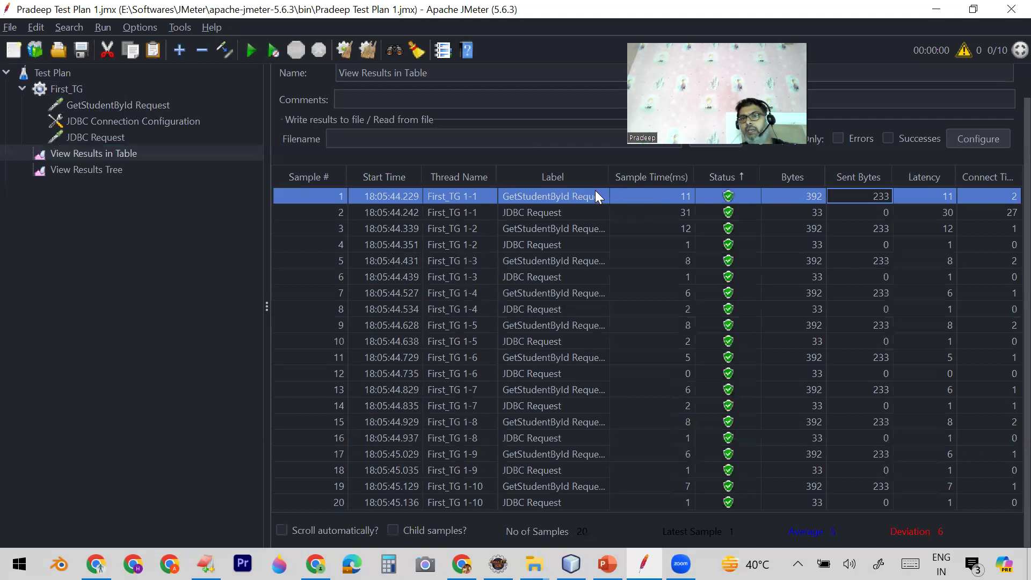
pyautogui.click(558, 196)
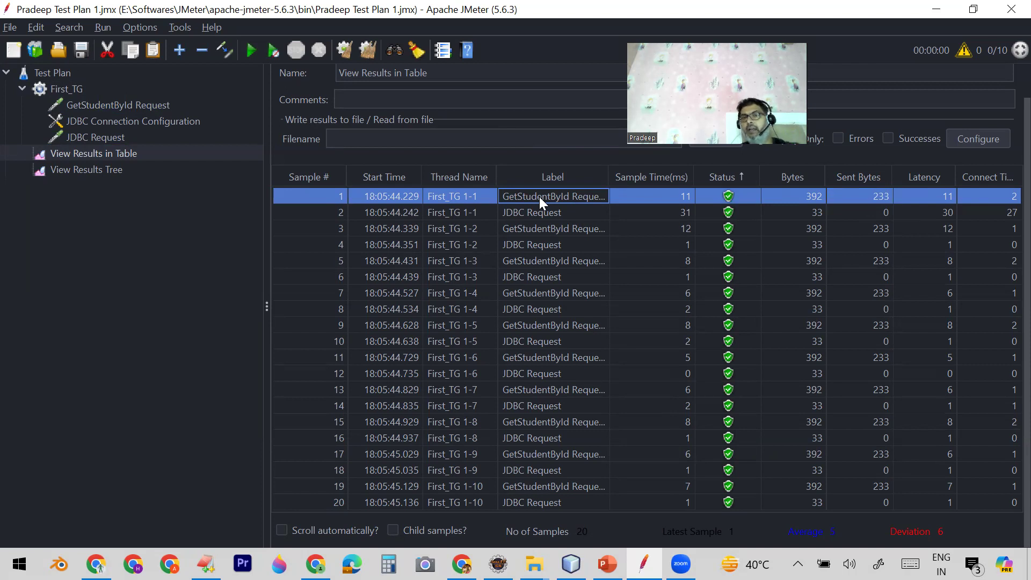
pyautogui.click(551, 212)
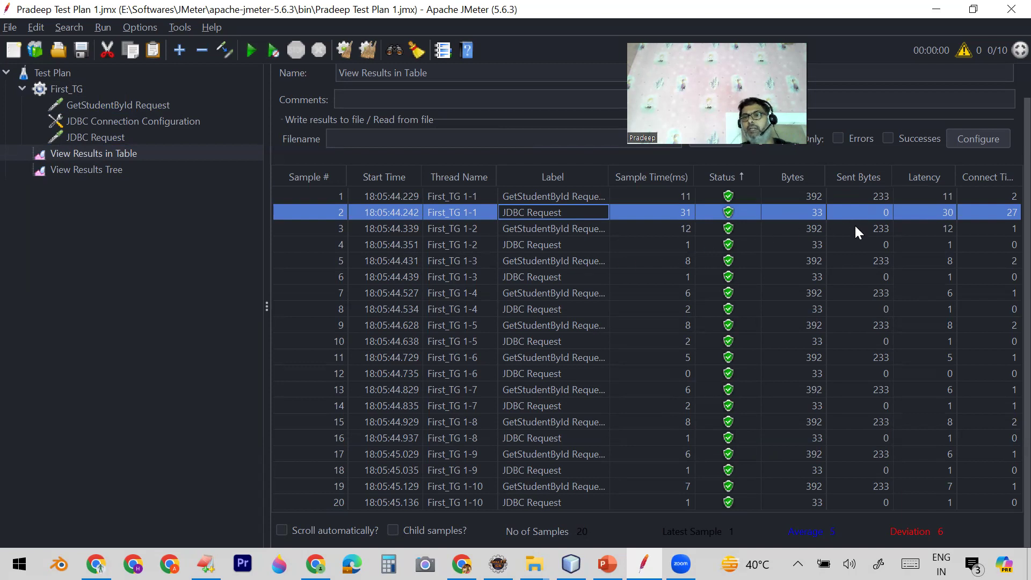
pyautogui.click(514, 245)
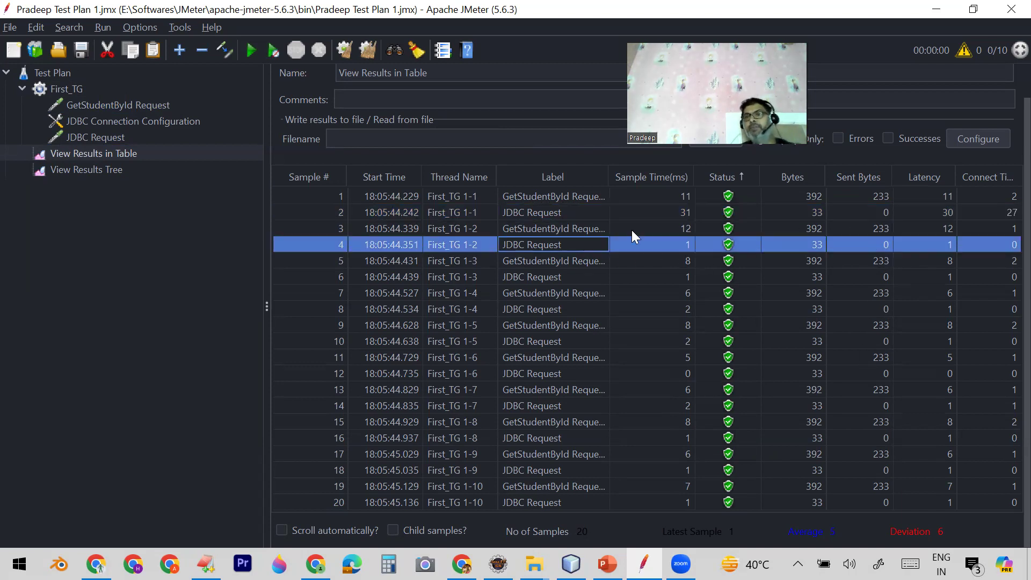
# Sort the results table by Latency in ascending order and check the No of Samples and Latest Sample figures
pyautogui.click(936, 178)
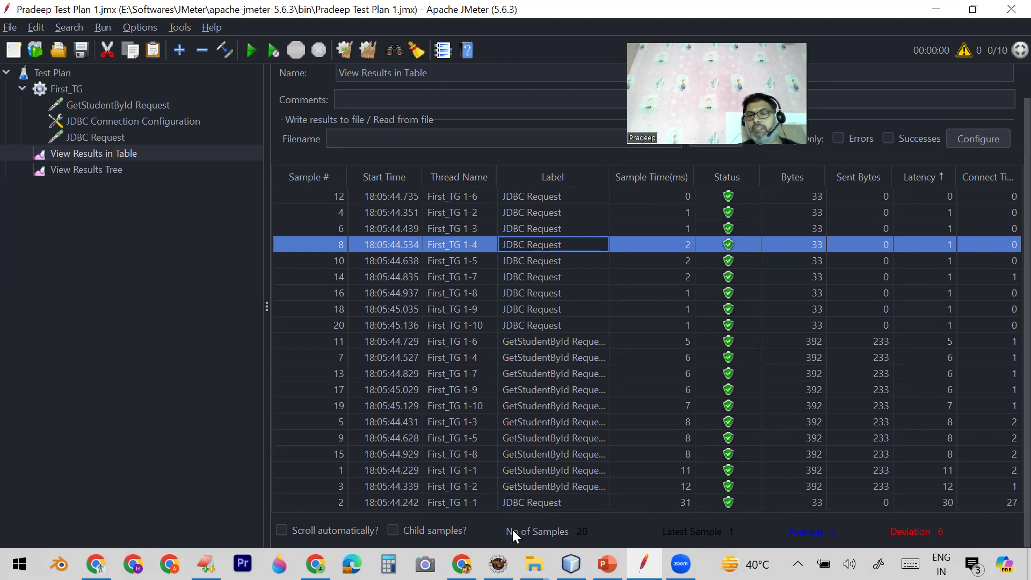
pyautogui.moveTo(577, 533); pyautogui.dragTo(610, 538)
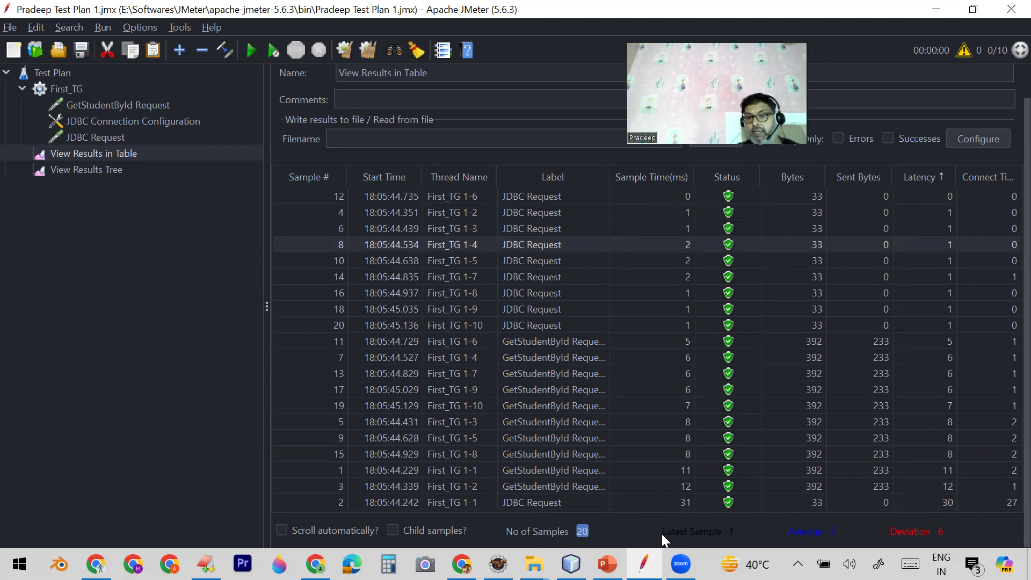
pyautogui.moveTo(747, 531); pyautogui.dragTo(725, 532)
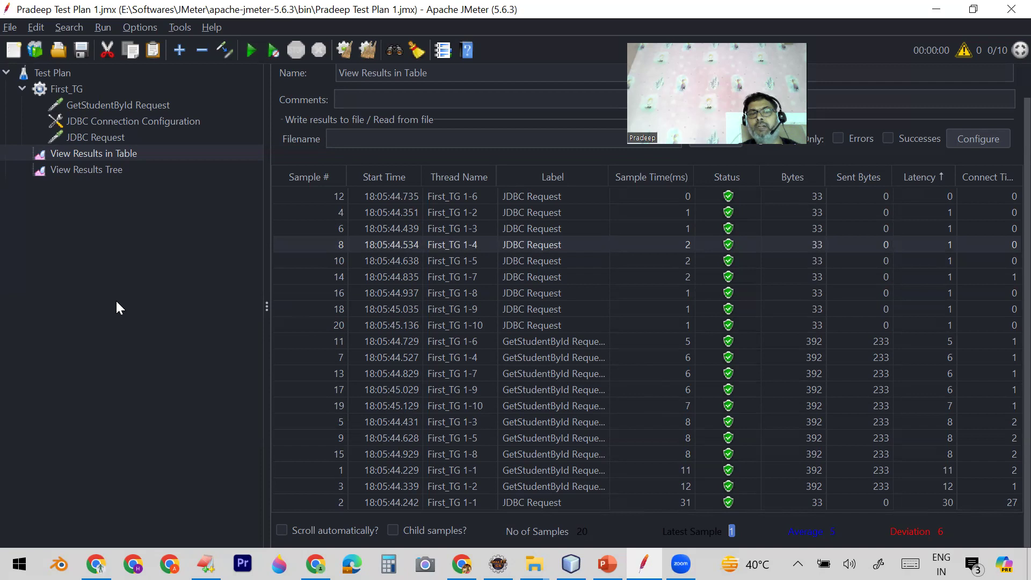
# In View Results Tree, examine the first GetStudentById sample's sampler result, request body, response body and response headers
pyautogui.click(92, 170)
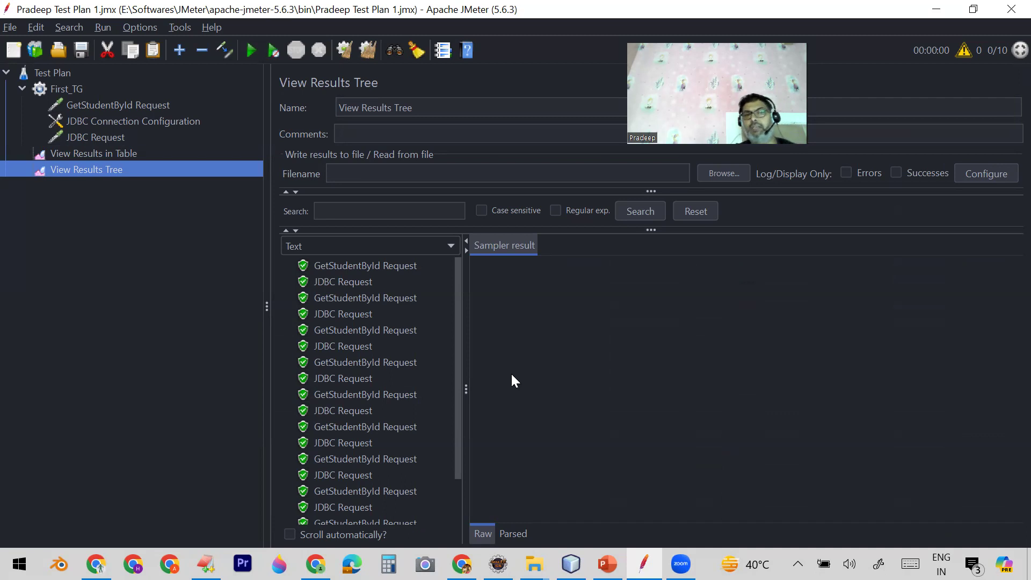
pyautogui.click(375, 268)
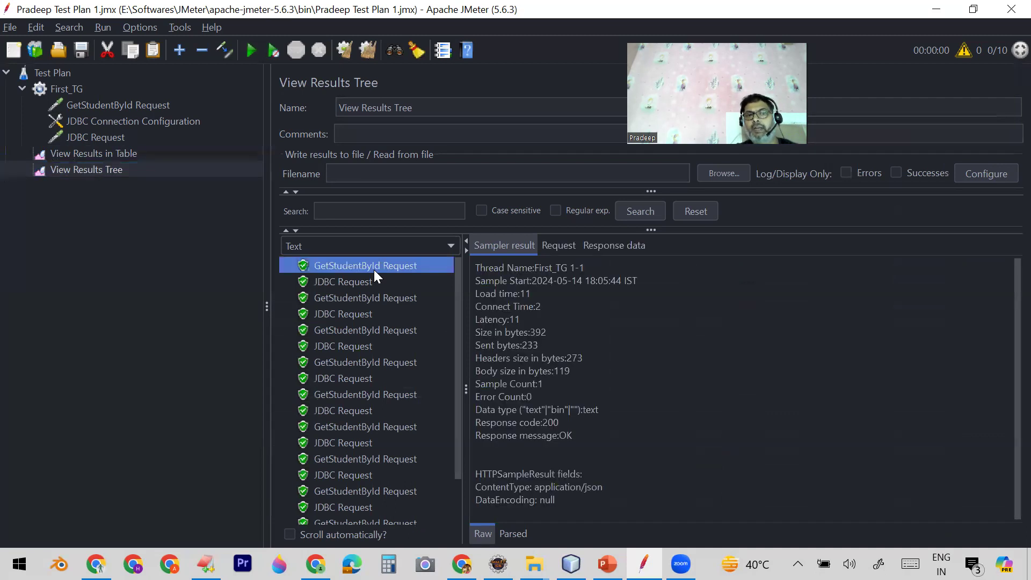
pyautogui.moveTo(478, 269); pyautogui.dragTo(607, 440)
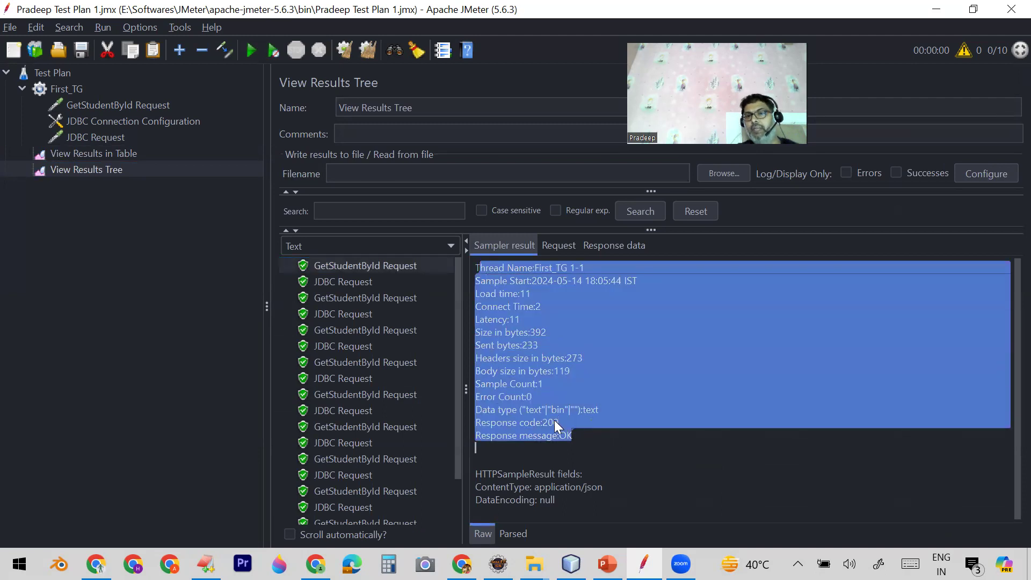
pyautogui.click(554, 246)
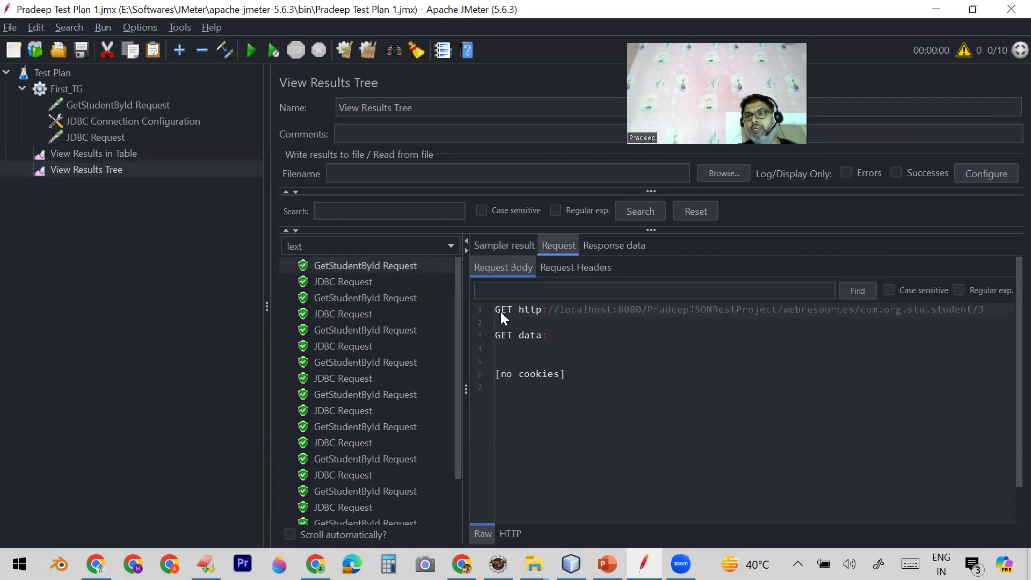
pyautogui.moveTo(496, 308); pyautogui.dragTo(649, 376)
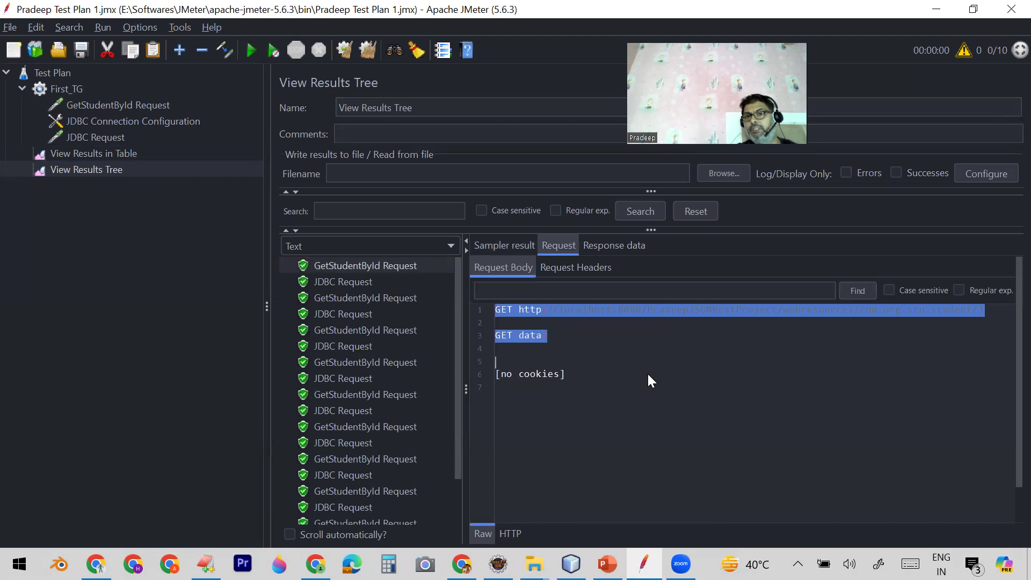
pyautogui.click(650, 380)
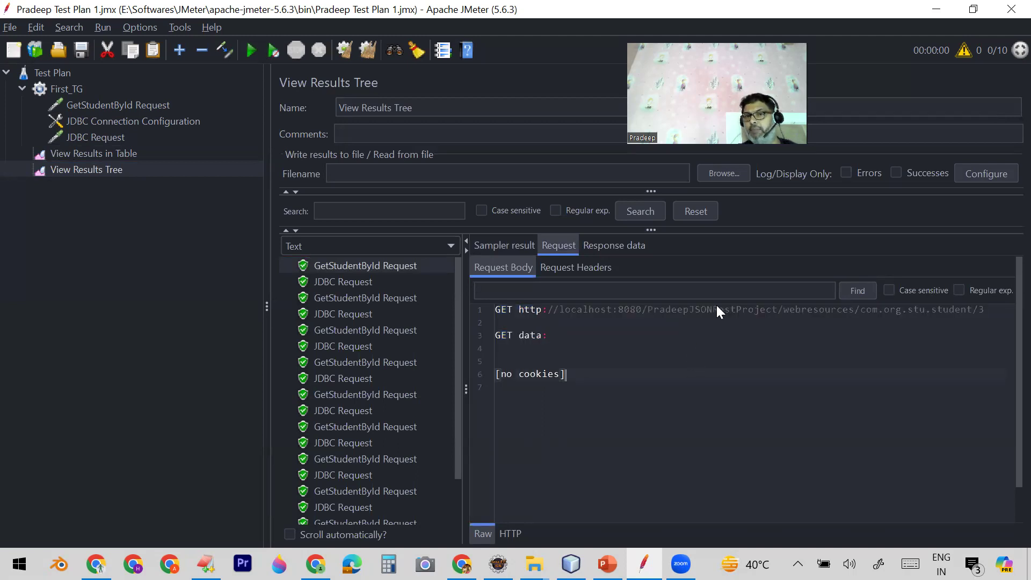
pyautogui.click(611, 245)
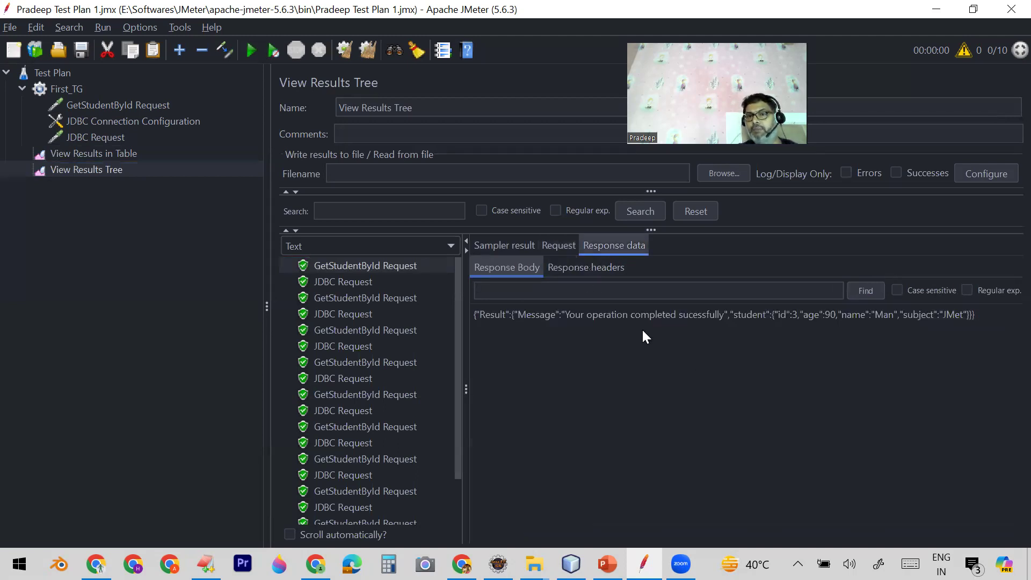
pyautogui.click(561, 267)
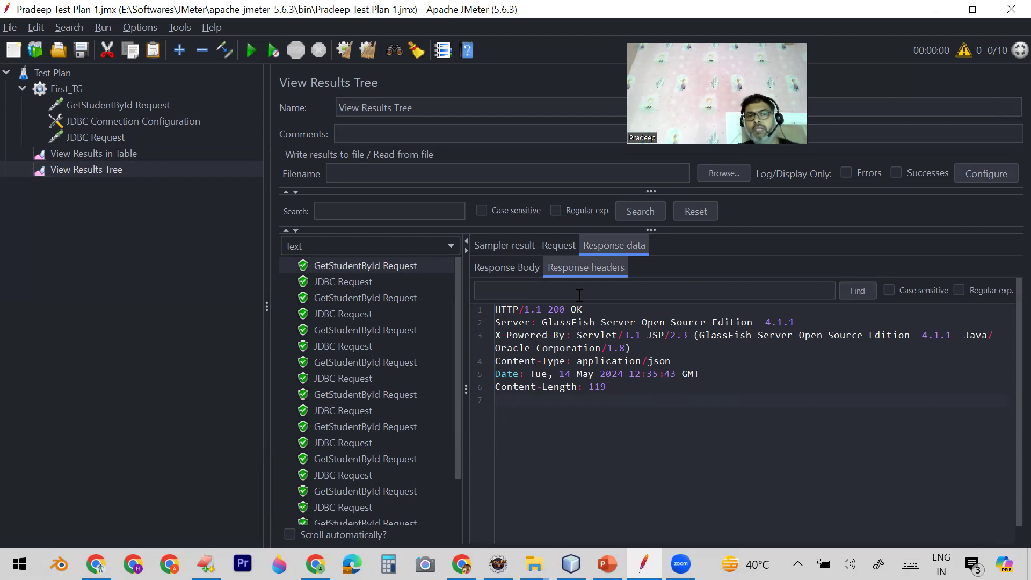
# Examine the first JDBC sample's sampler result and request body, and compare its query with the JDBC Request sampler's
pyautogui.click(324, 286)
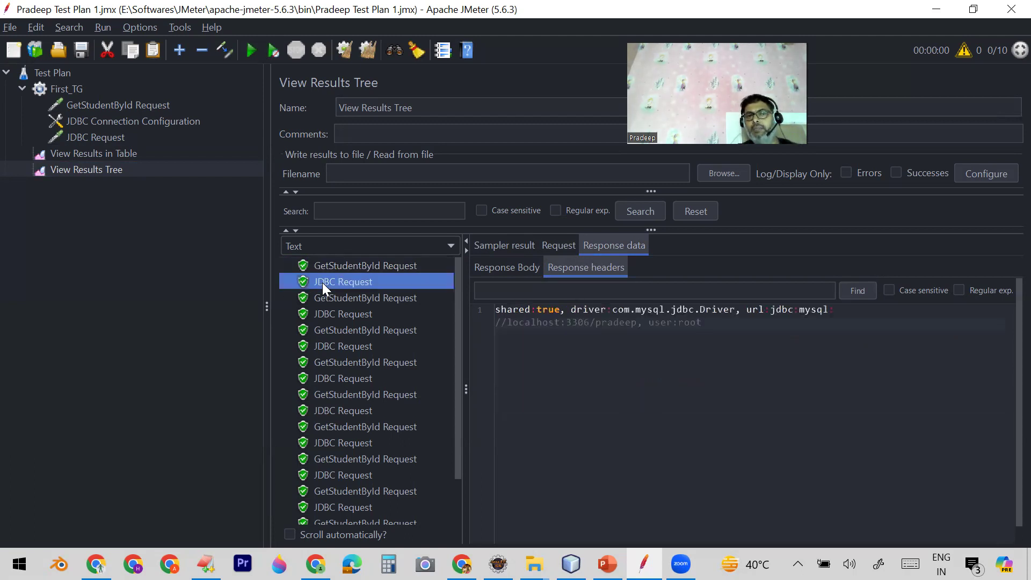
pyautogui.click(507, 245)
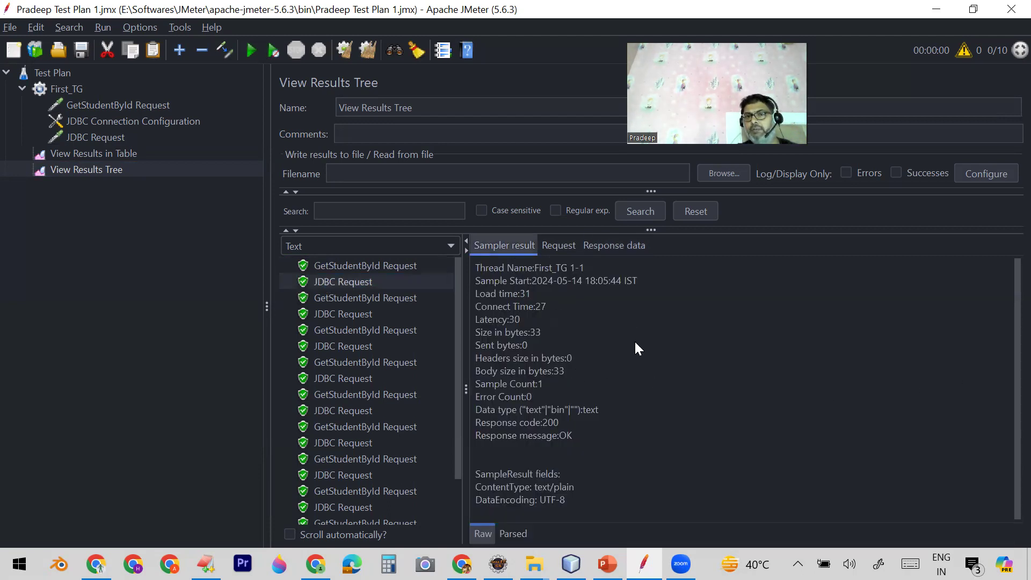
pyautogui.click(556, 246)
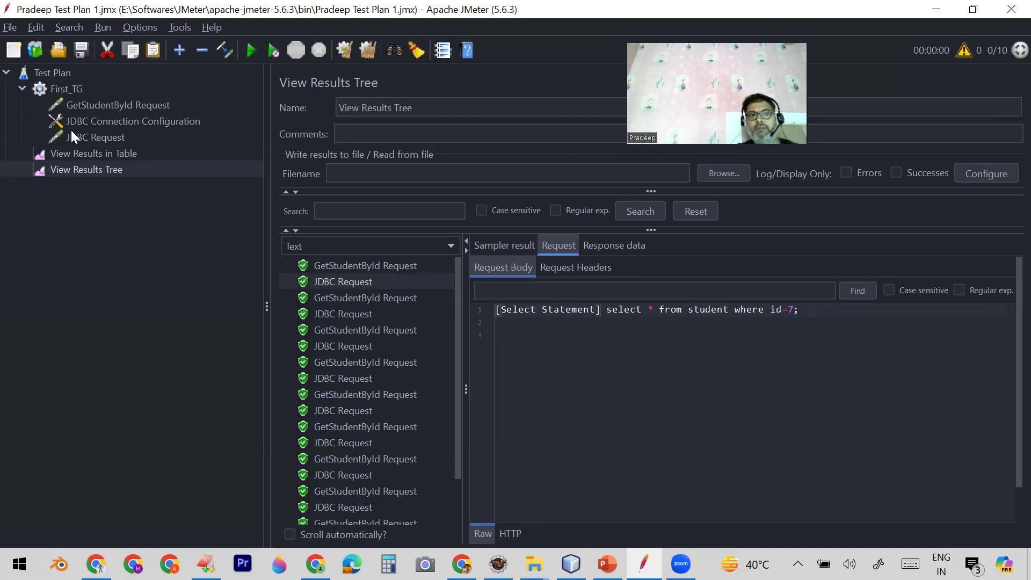
pyautogui.click(92, 137)
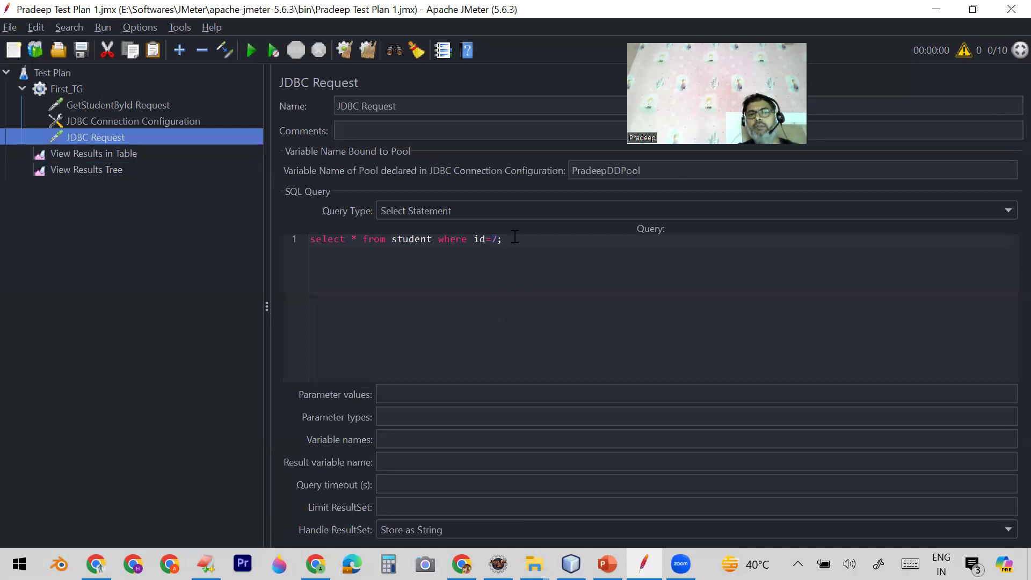
# Return to View Results Tree and examine the request headers, response headers and sampler result of the first two JDBC samples
pyautogui.click(93, 171)
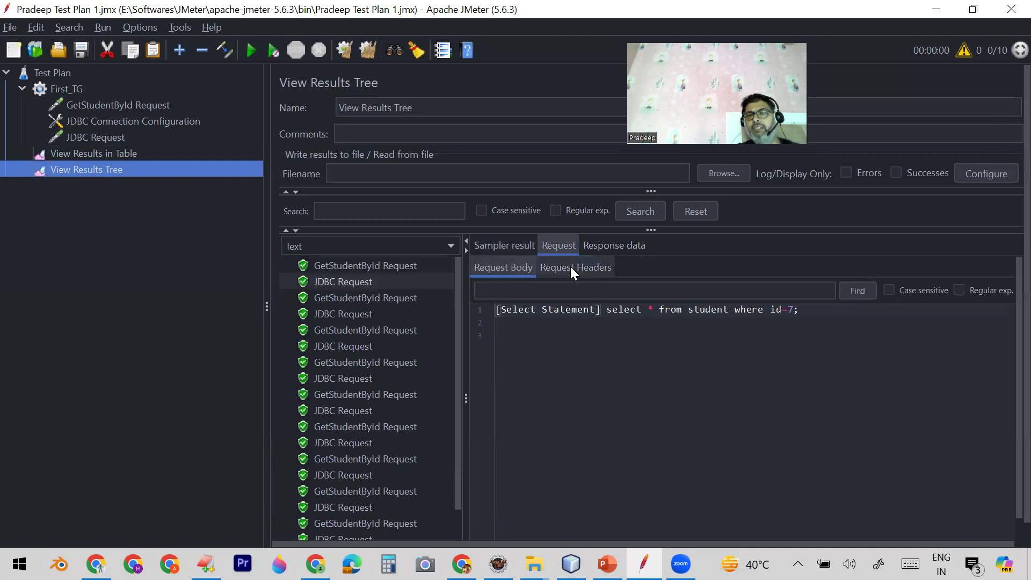
pyautogui.click(570, 266)
pyautogui.click(616, 247)
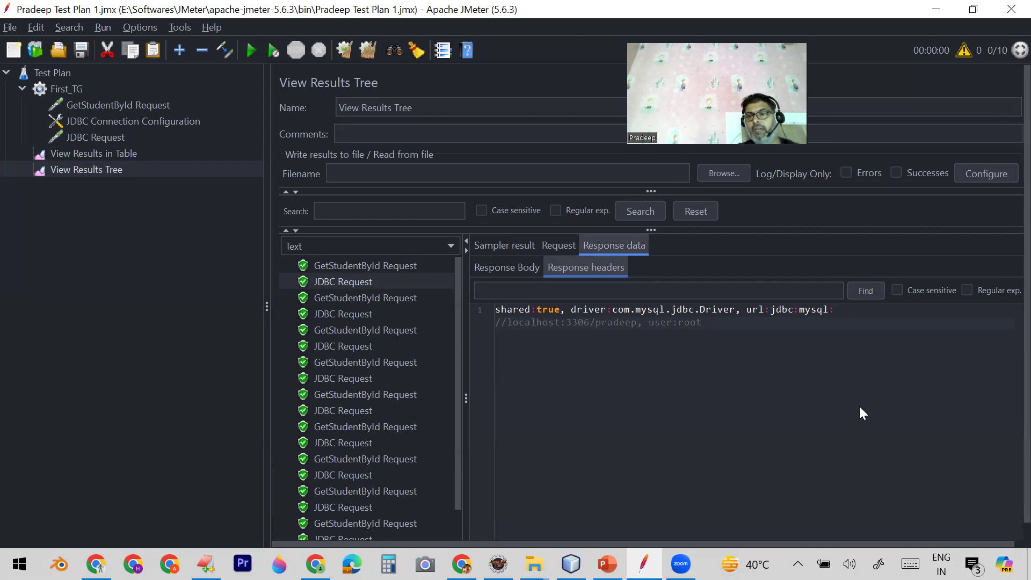
pyautogui.scroll(-3, 1006, 408)
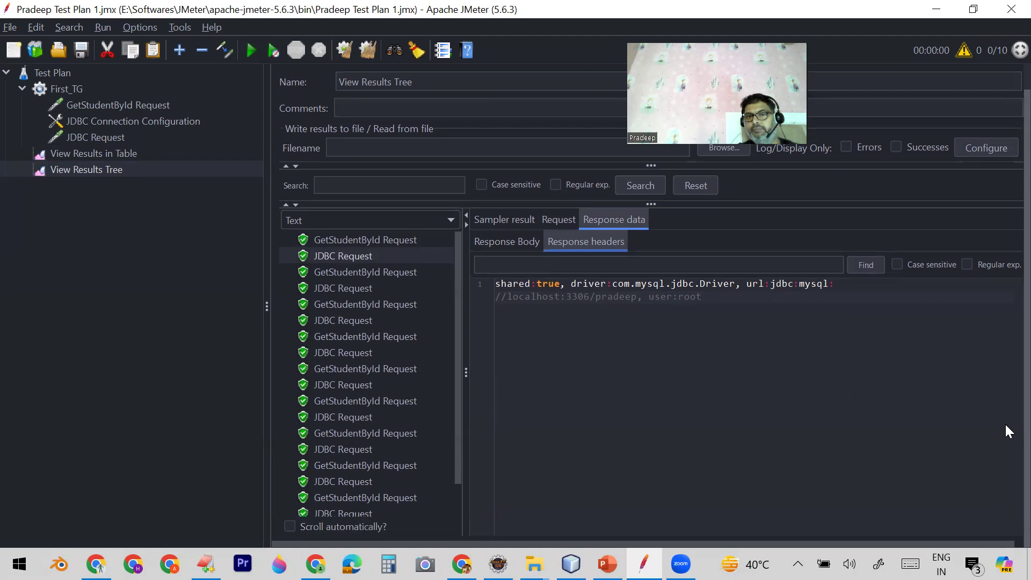
pyautogui.click(508, 223)
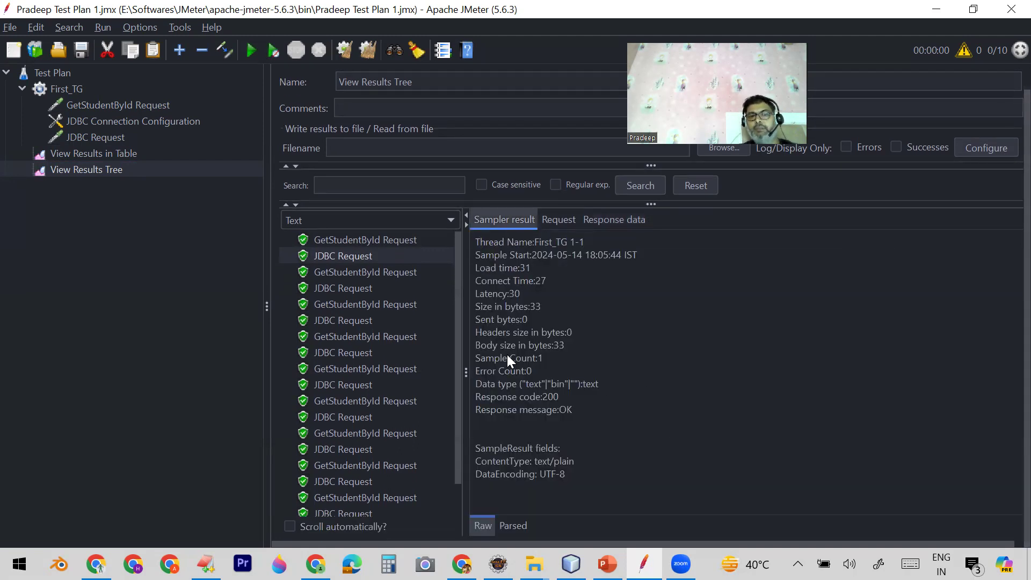
pyautogui.click(343, 286)
pyautogui.click(612, 218)
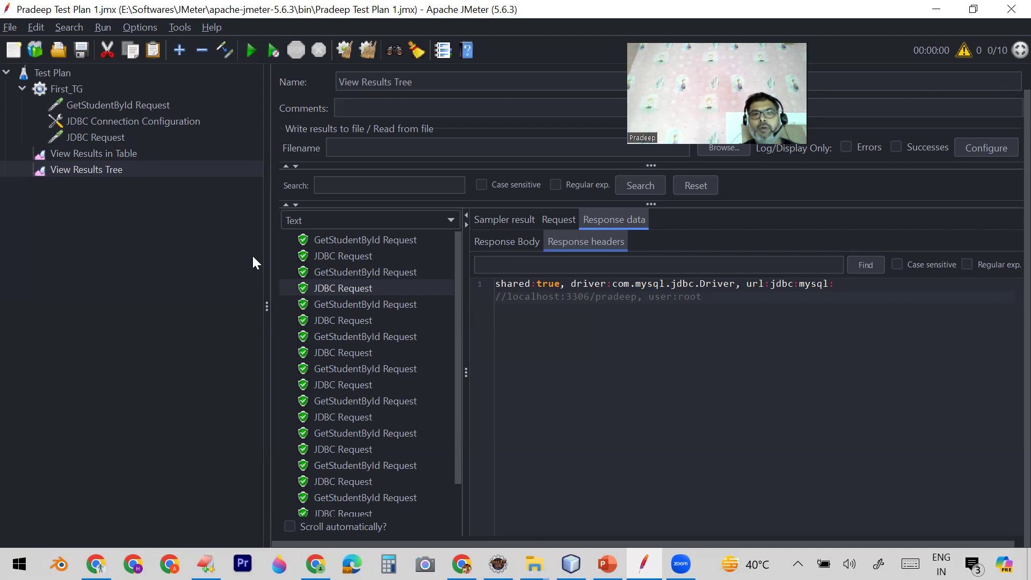
# Set the View Results in Table listener to write results to PraListenerDemo.csv in the bin folder, with the file type set to All Files
pyautogui.click(92, 153)
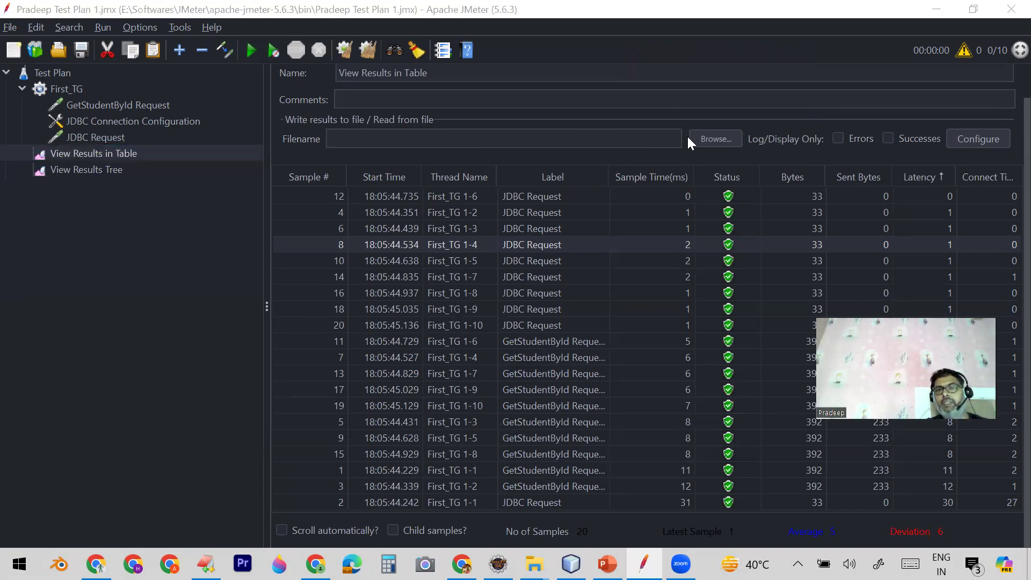
pyautogui.click(704, 139)
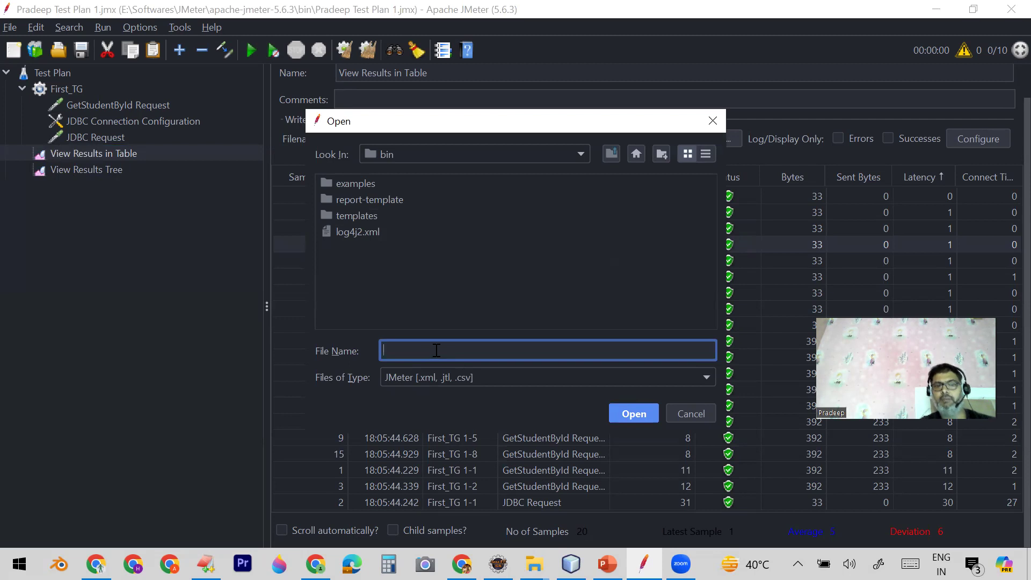
pyautogui.write('P')
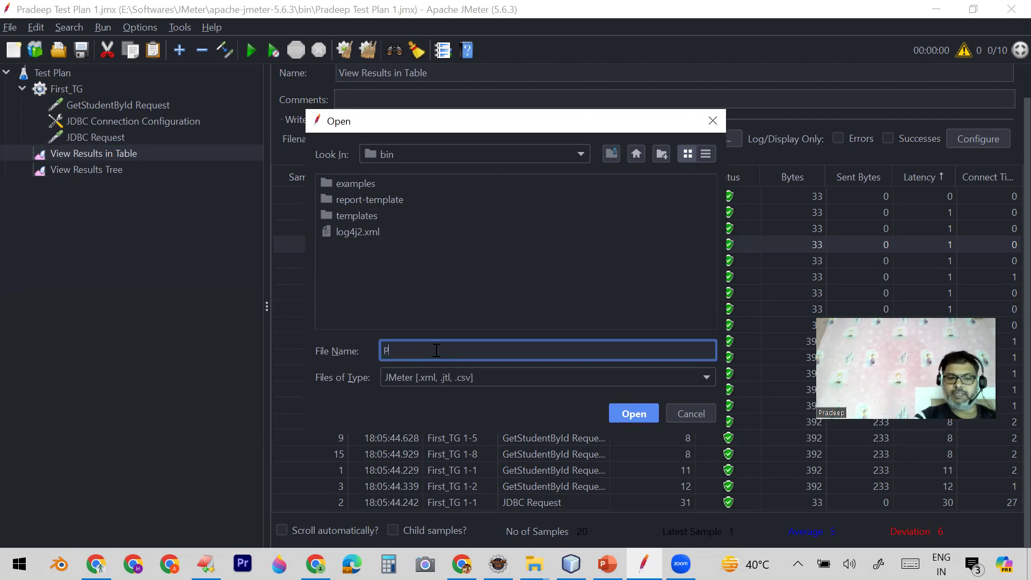
pyautogui.write('r')
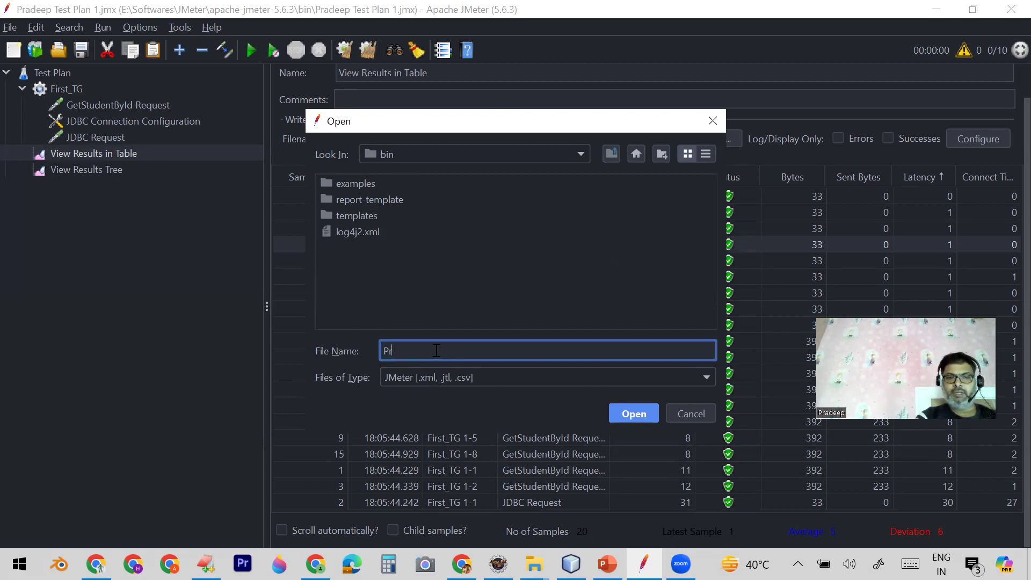
pyautogui.write('aLister')
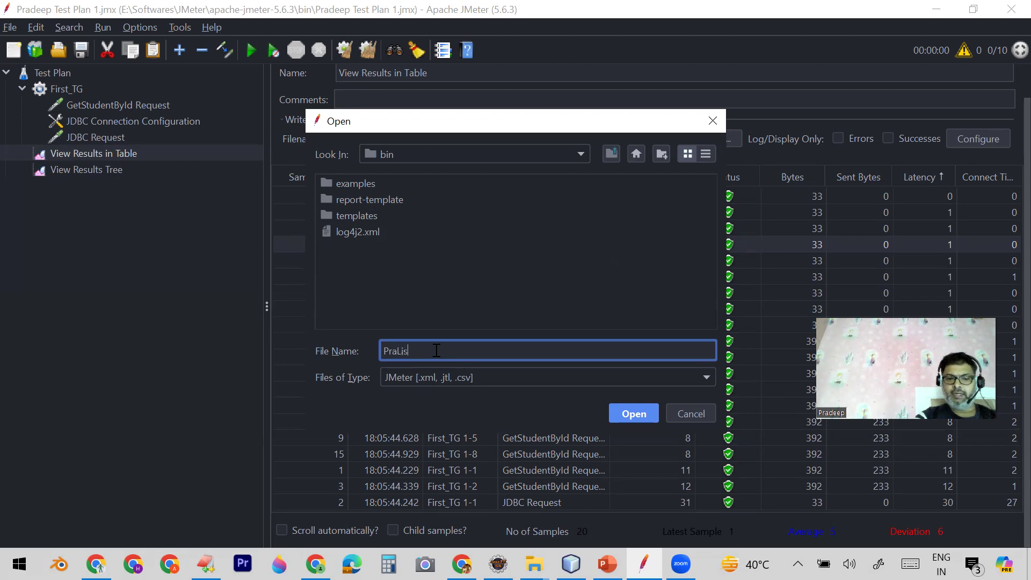
pyautogui.press('BackSpace')
pyautogui.press('BackSpace')
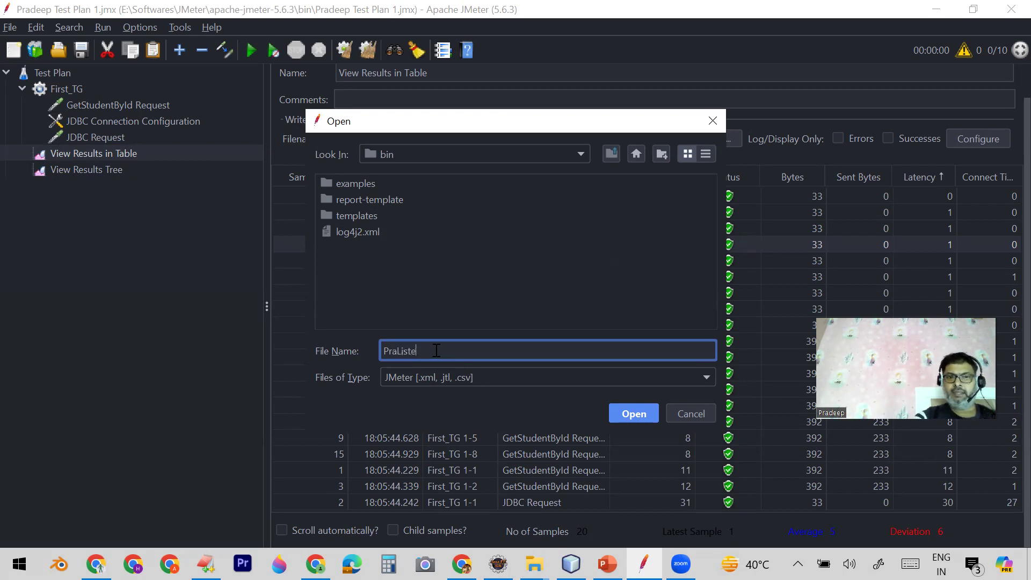
pyautogui.write('enerDe')
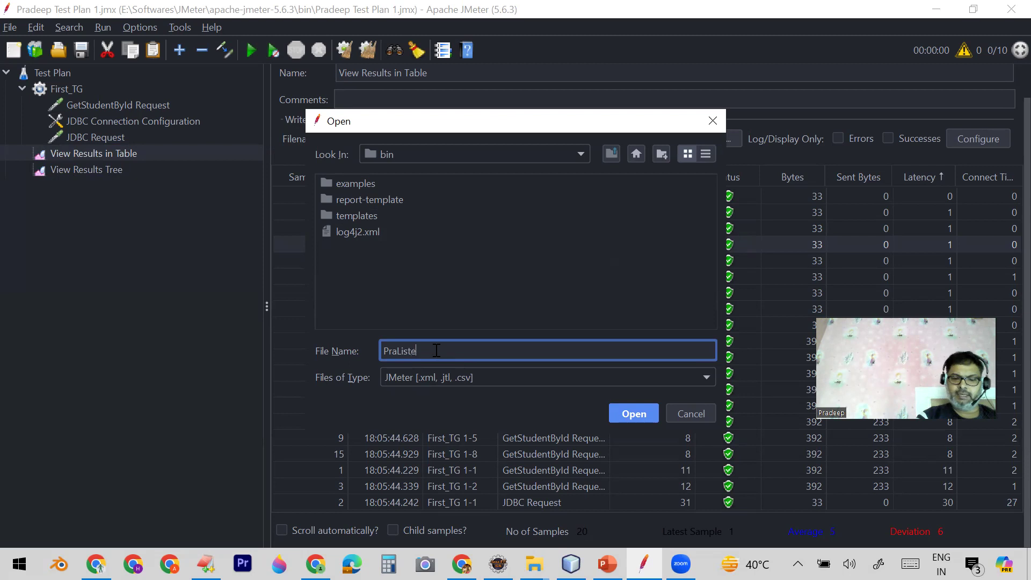
pyautogui.write('mo.csv')
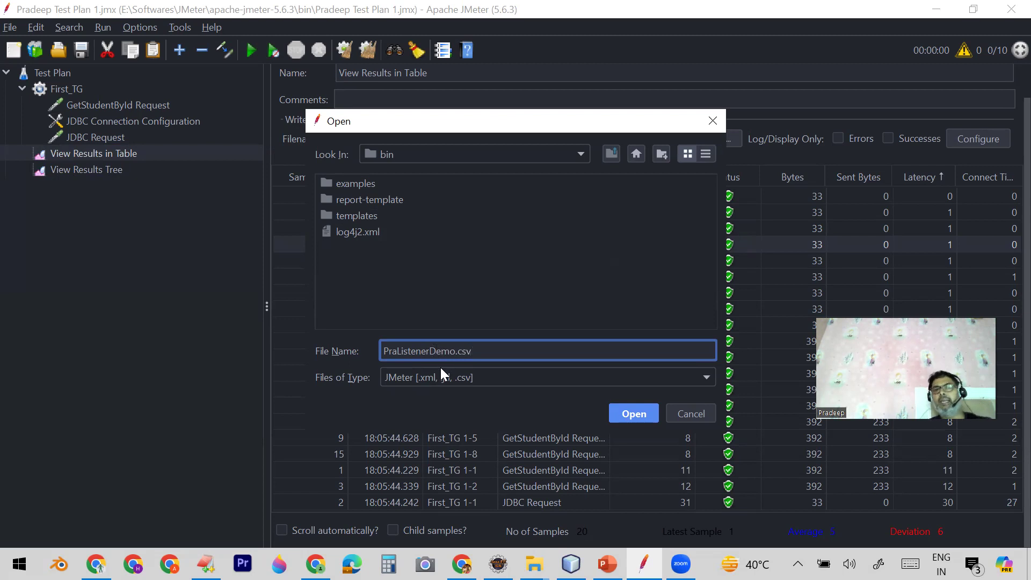
pyautogui.click(466, 376)
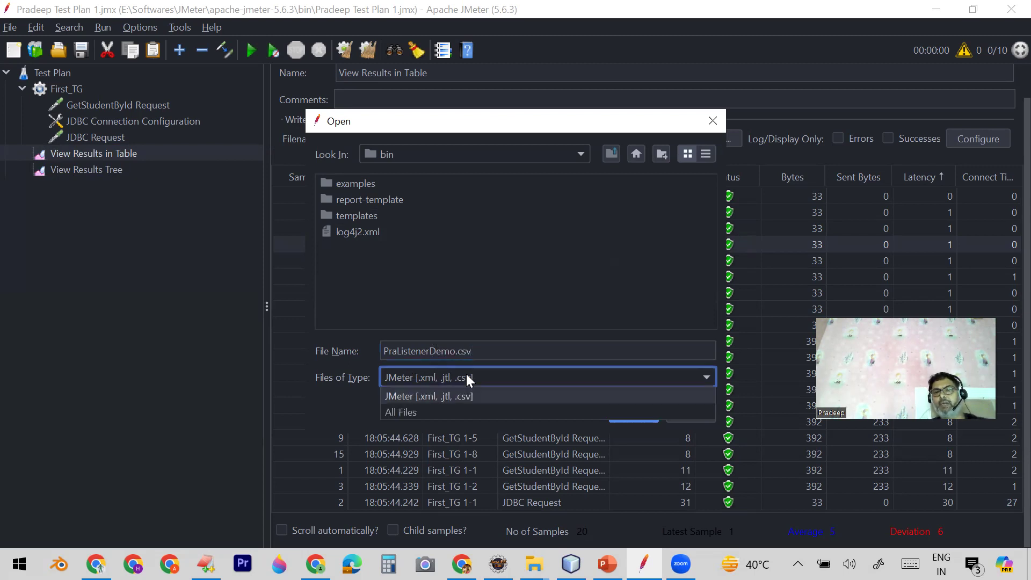
pyautogui.click(413, 414)
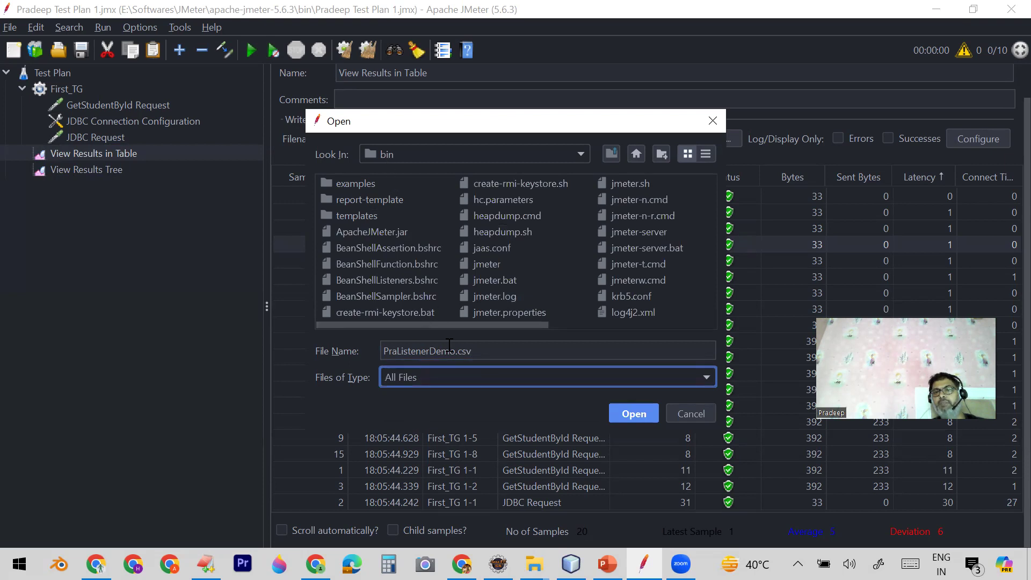
pyautogui.click(633, 413)
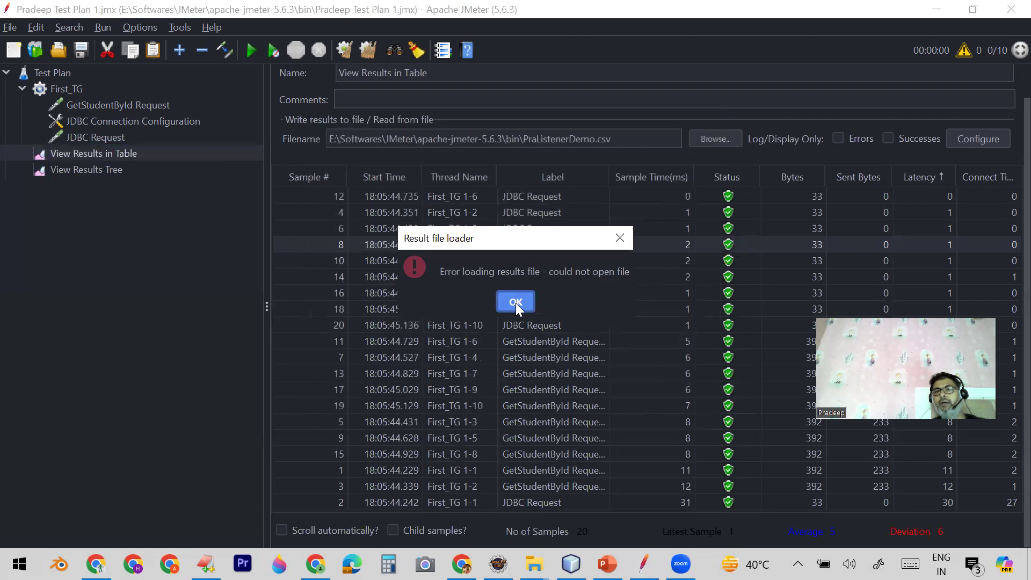
pyautogui.click(516, 301)
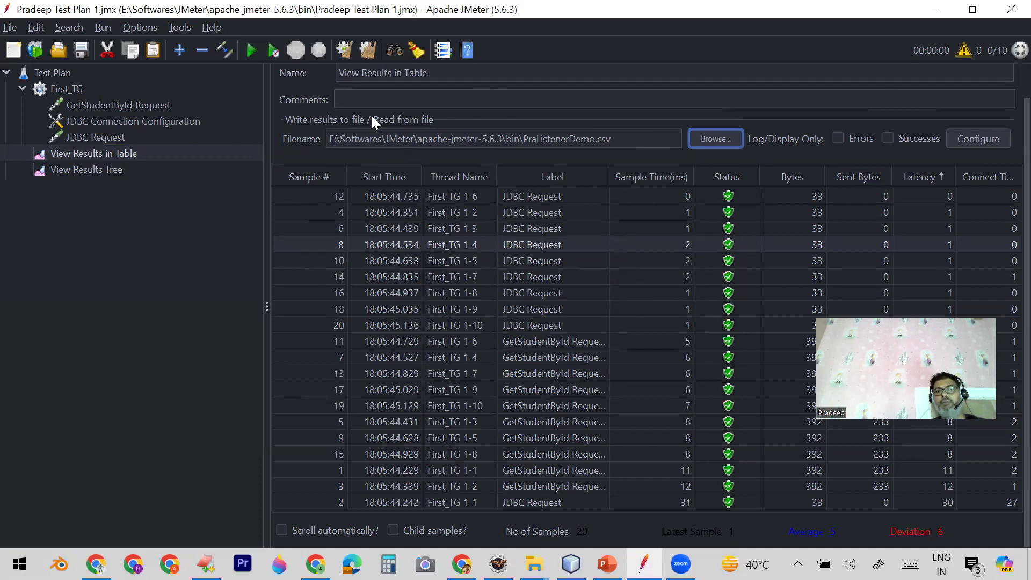
# Clear all previous results and run the test plan again
pyautogui.hotkey('alt', 'Tab')
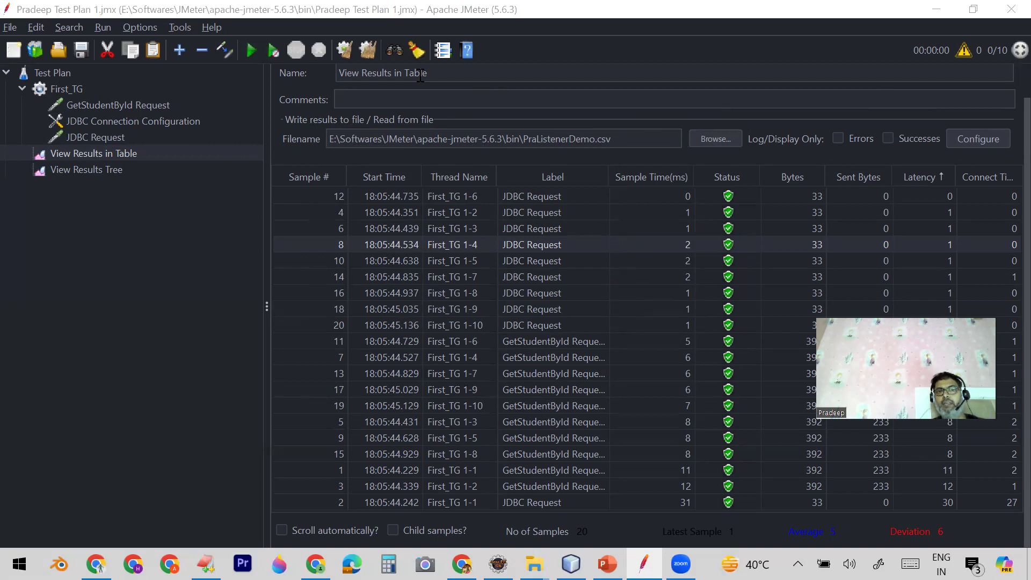
pyautogui.click(363, 48)
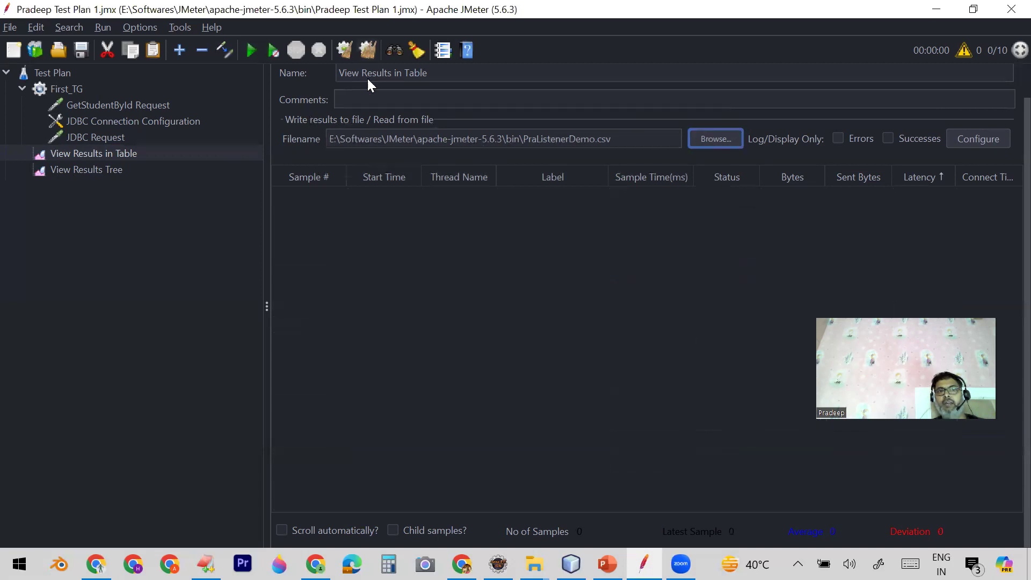
pyautogui.click(250, 50)
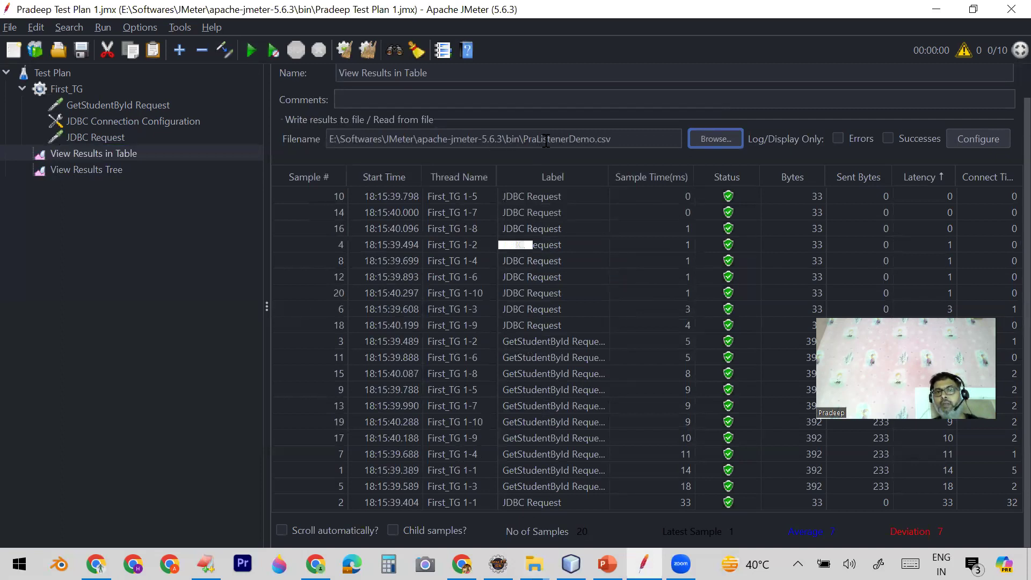
# Switch to File Explorer and open PraListenerDemo.csv from the JMeter bin folder in Excel to examine the saved results
pyautogui.moveTo(533, 564)
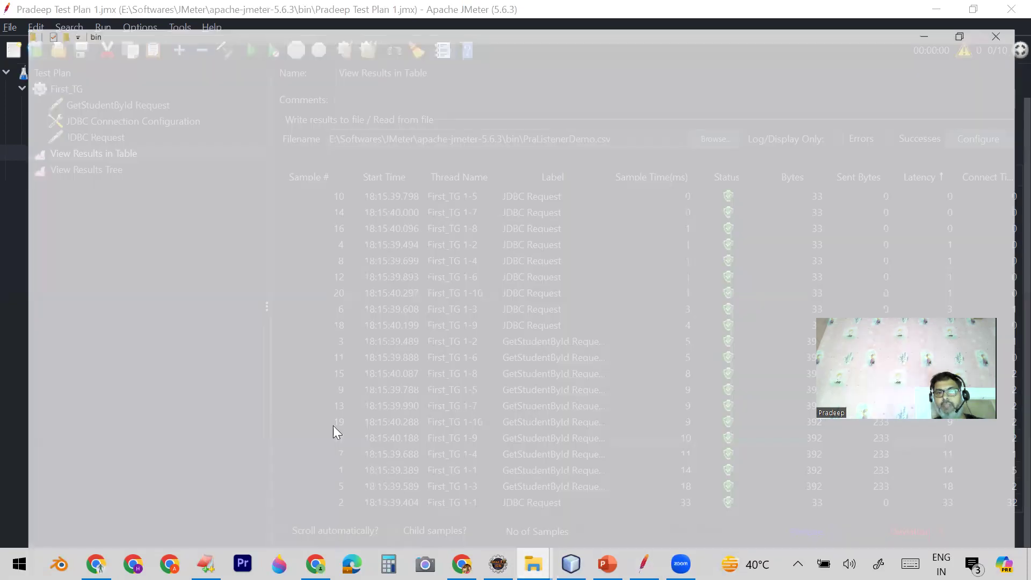
pyautogui.click(334, 424)
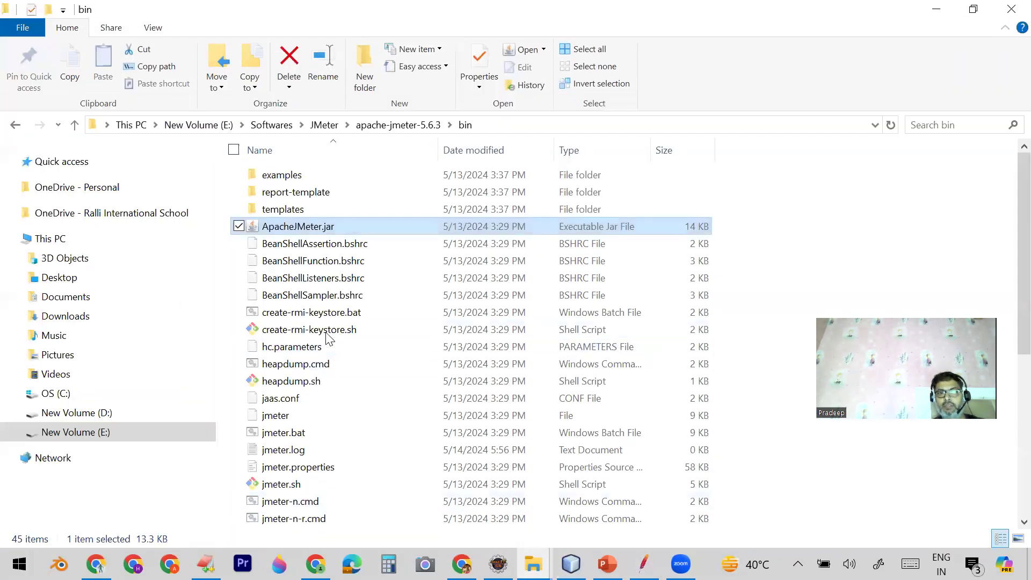
pyautogui.scroll(-8, 456, 398)
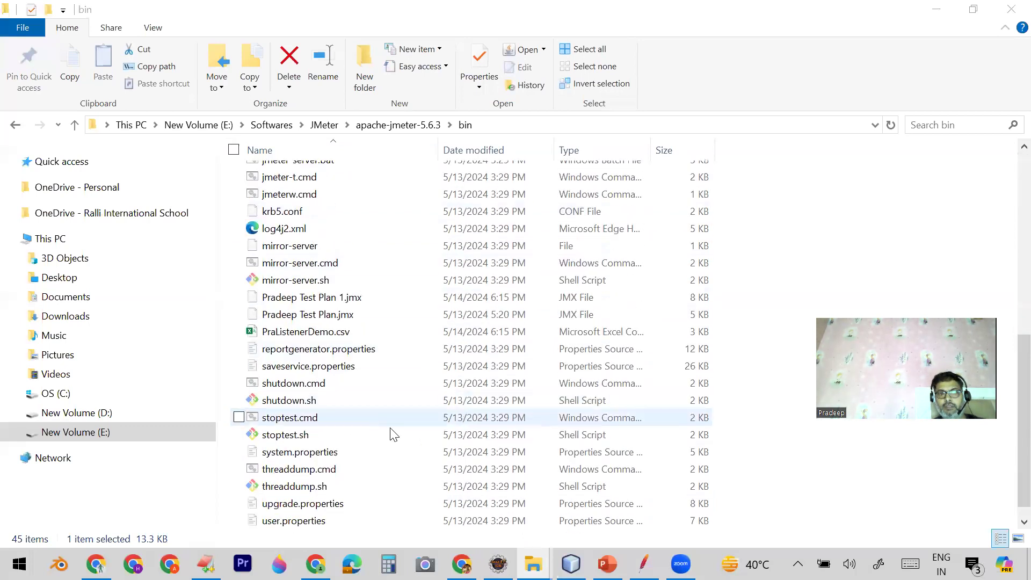
pyautogui.click(296, 333)
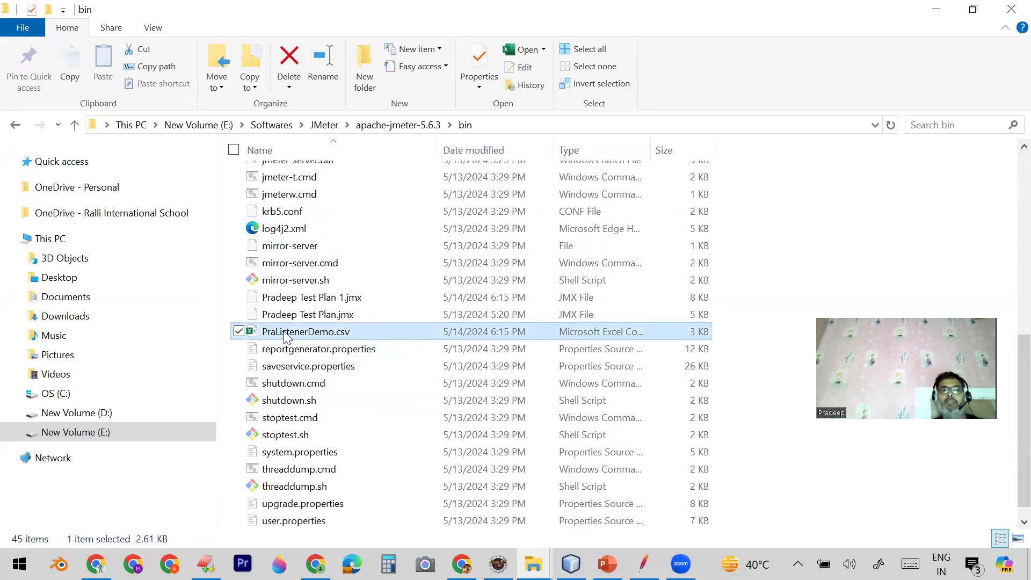
pyautogui.doubleClick(313, 338)
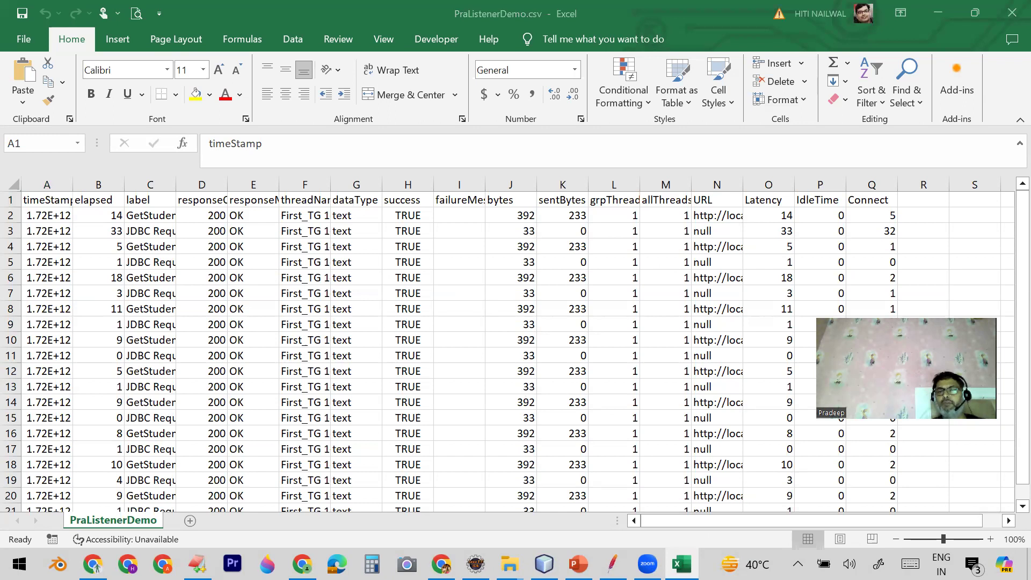
# Return to JMeter, check View Results Tree's file output setting, and review the Sample Result Save Configuration options of View Results in Table
pyautogui.click(612, 564)
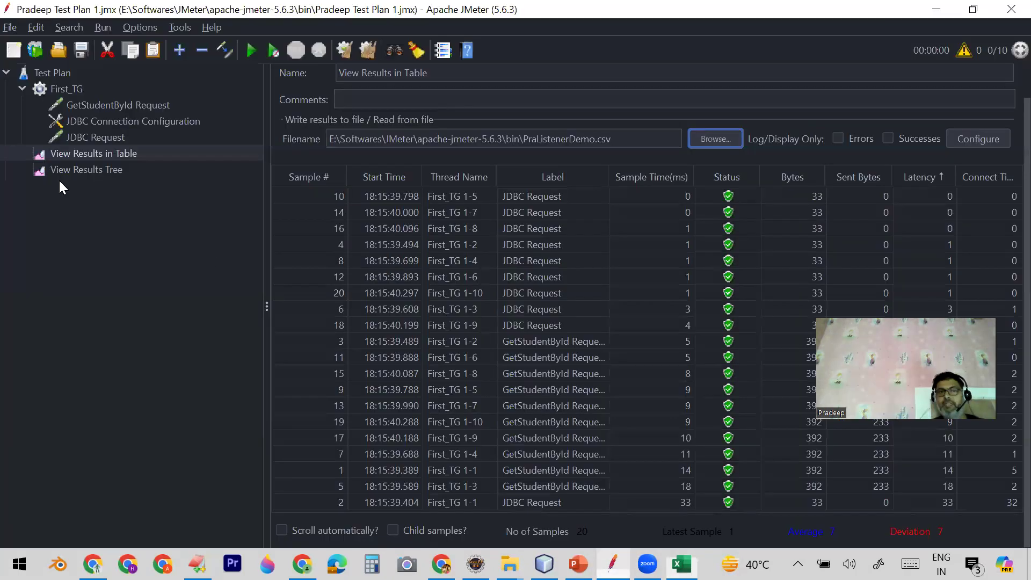
pyautogui.click(95, 168)
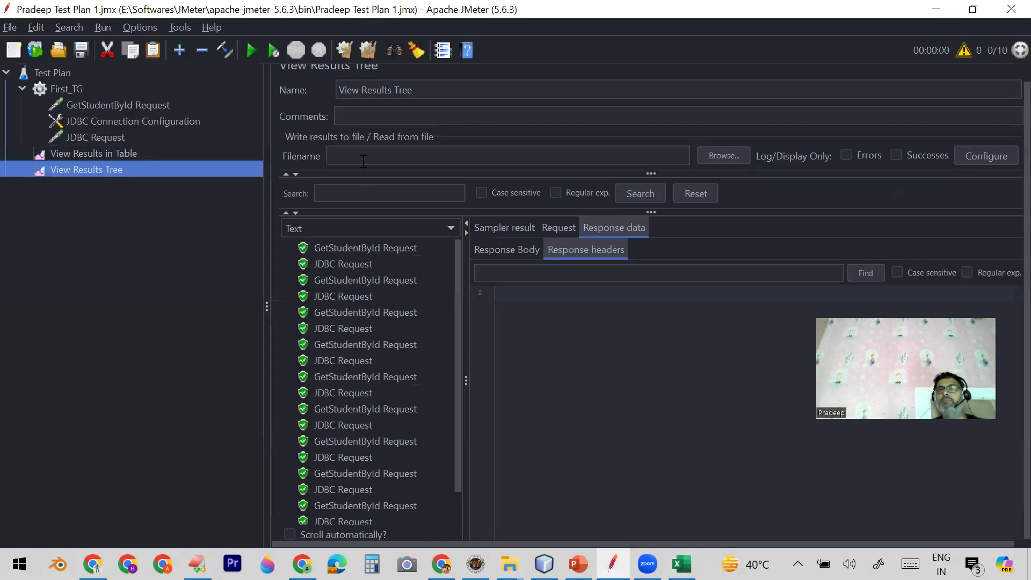
pyautogui.click(105, 153)
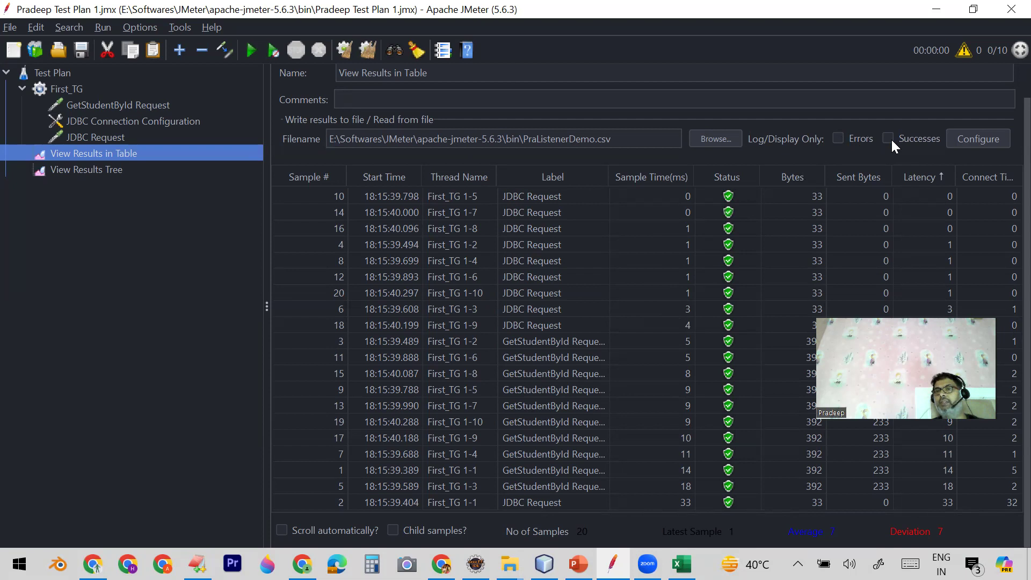
pyautogui.click(964, 138)
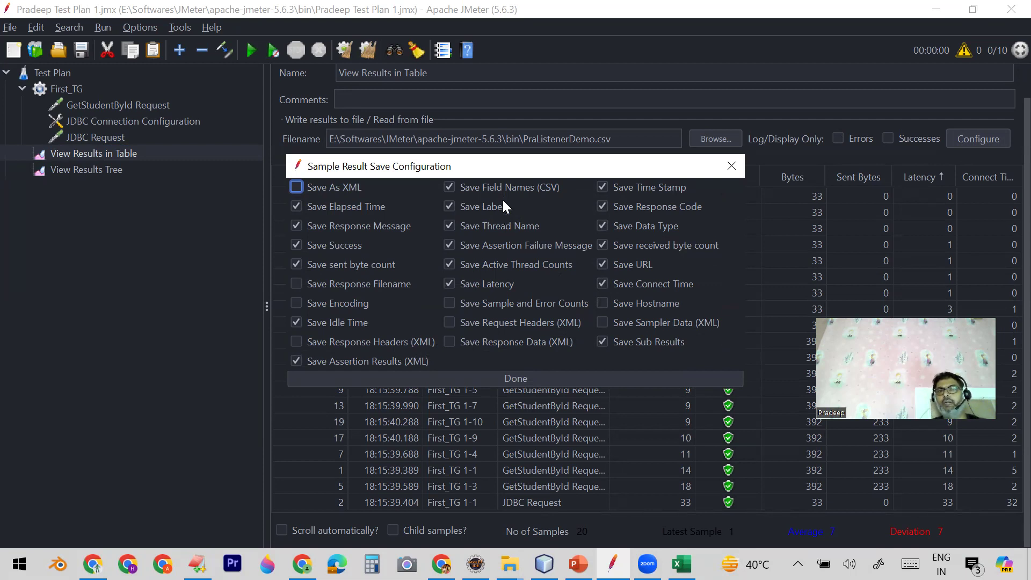
pyautogui.moveTo(514, 170); pyautogui.dragTo(579, 172)
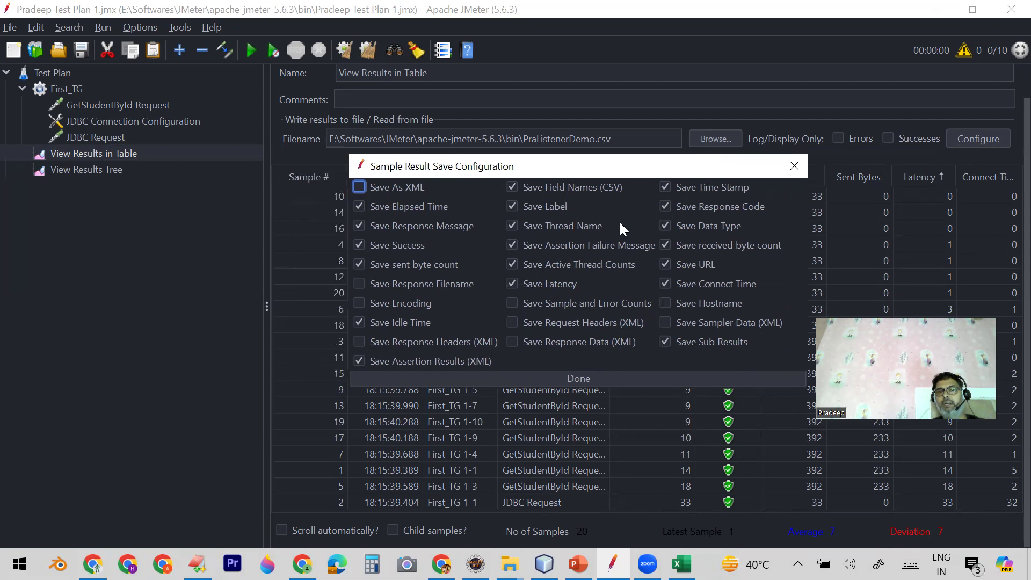
pyautogui.click(599, 377)
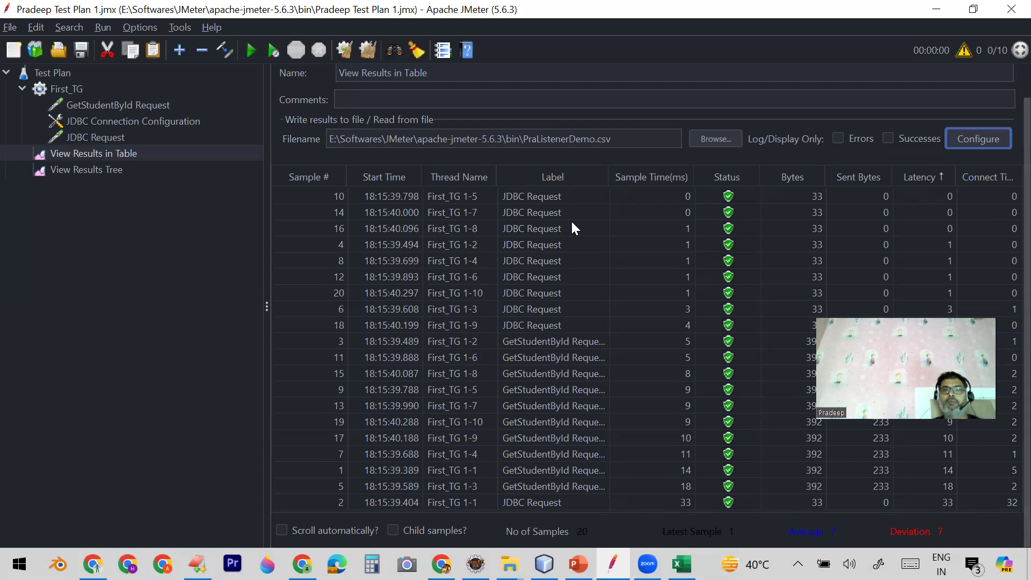
pyautogui.moveTo(772, 324); pyautogui.dragTo(617, 75)
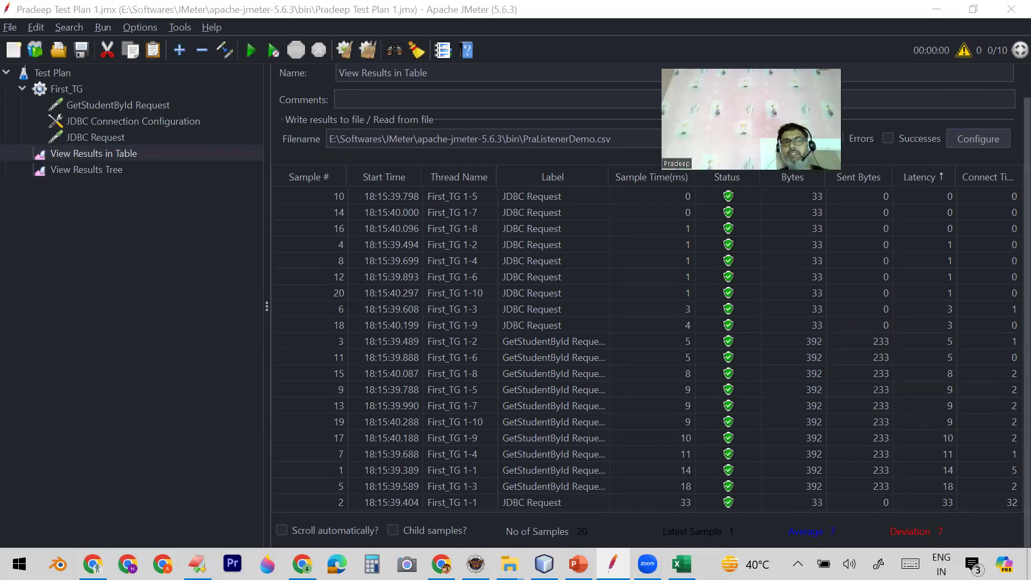